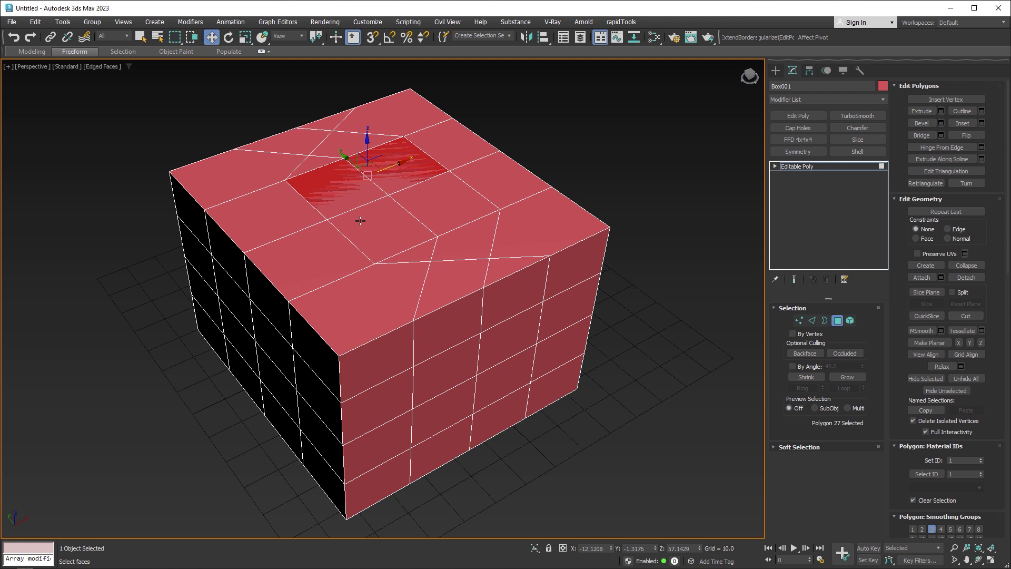
Flag the box's overlapping faces with xView Overlapping Faces and orbit to inspect the cube.
left_click(8, 66)
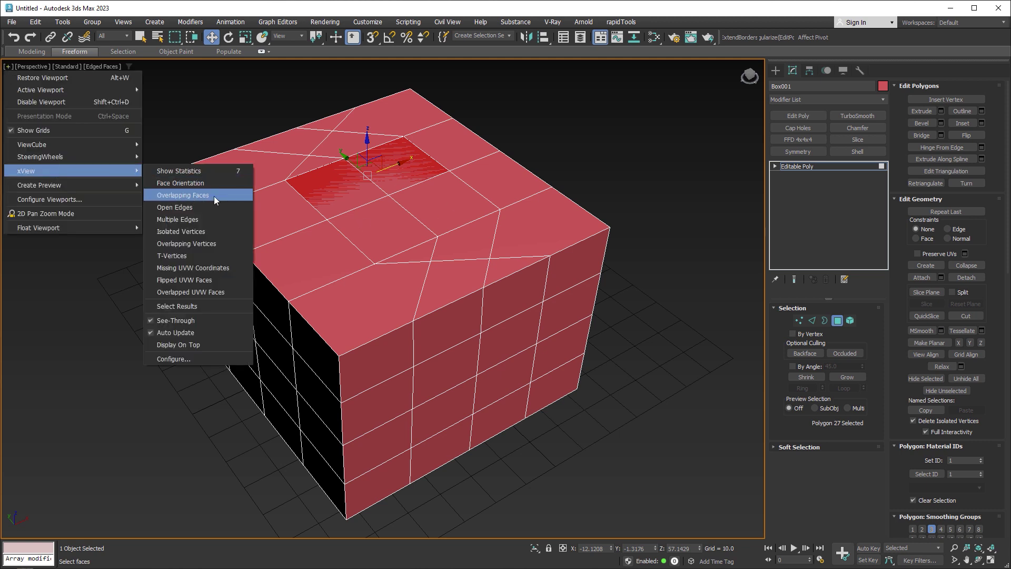
left_click(214, 196)
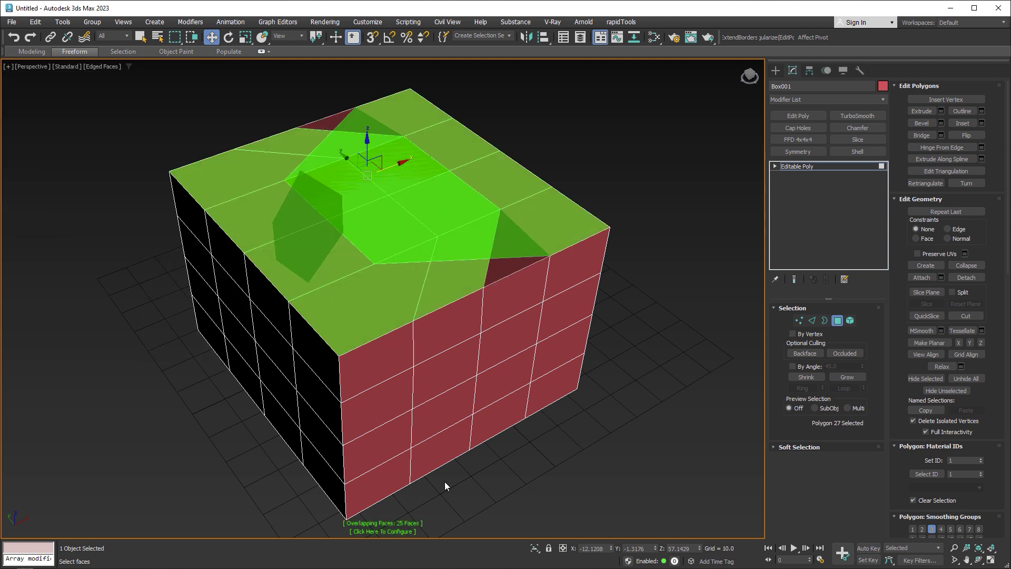
middle_click_drag(395, 361, 375, 318, "alt")
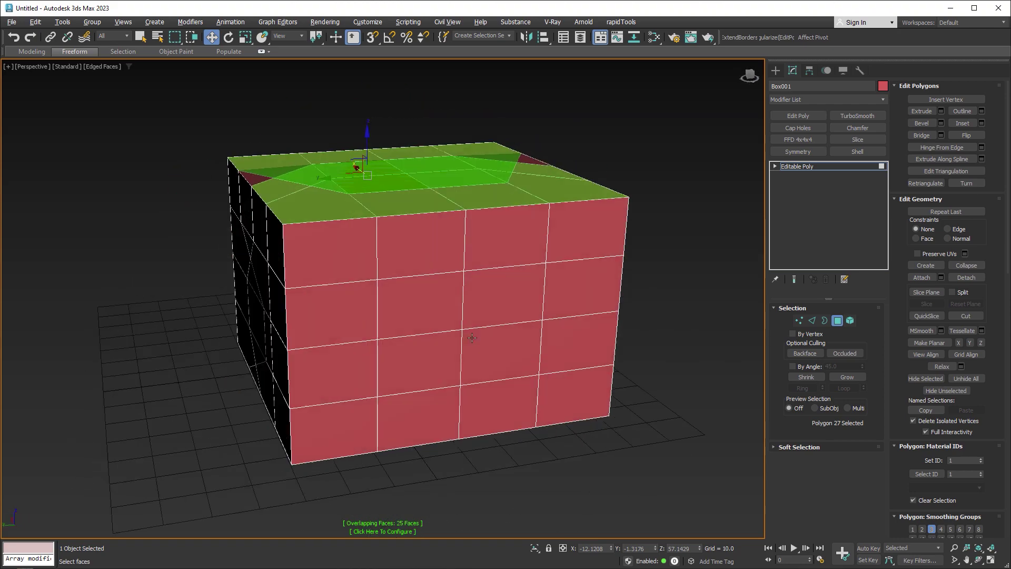
middle_click_drag(430, 350, 298, 391, "alt")
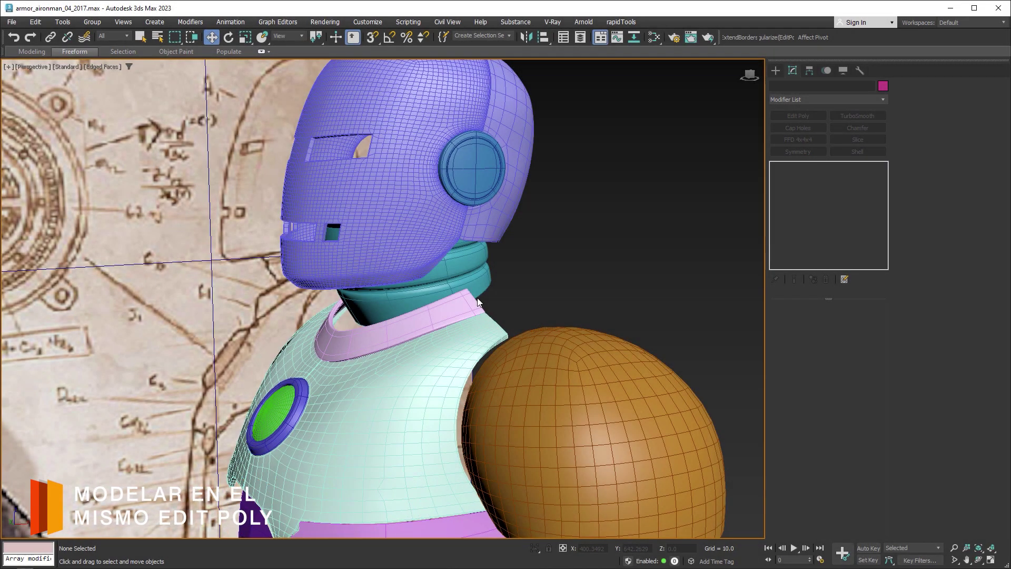
Zoom in, select the chest plate Plane011, and orbit around to see its shading artefacts.
scroll(429, 362, "up", 3)
middle_click_drag(428, 362, 425, 272)
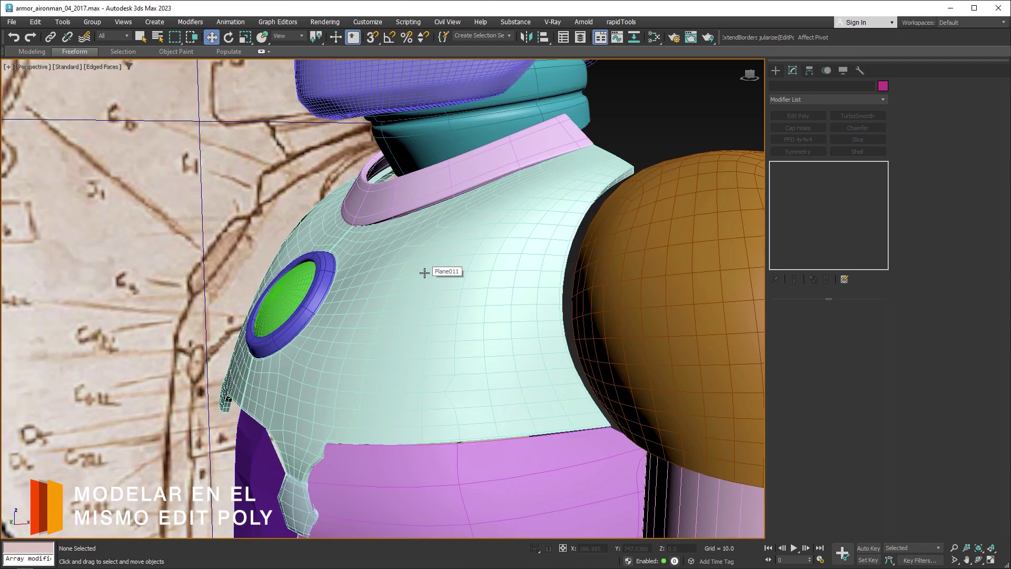
left_click(424, 273)
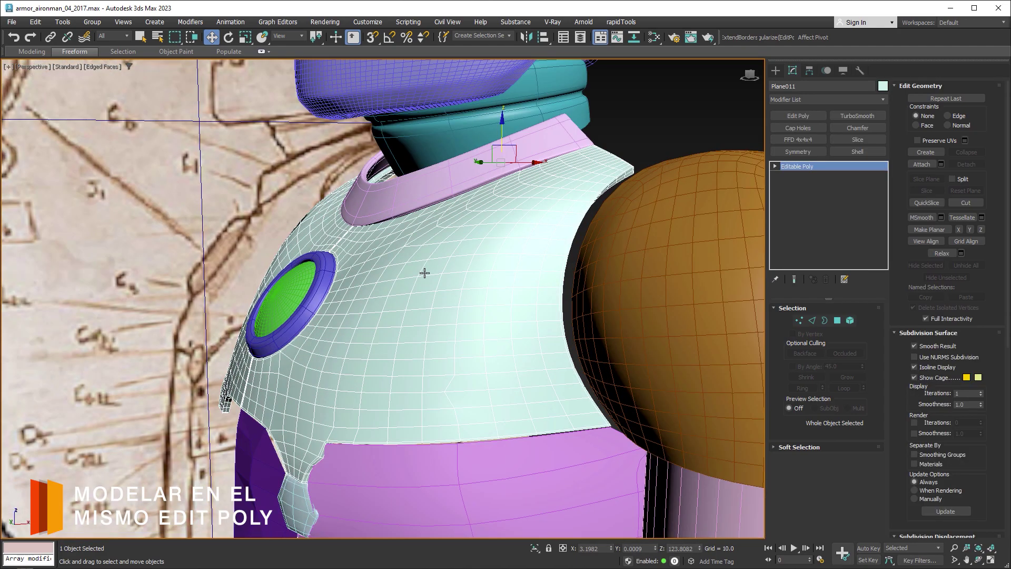
mouse_move(424, 273)
middle_mouse_down("alt")
mouse_move(395, 299)
mouse_move(264, 269)
middle_mouse_up("alt")
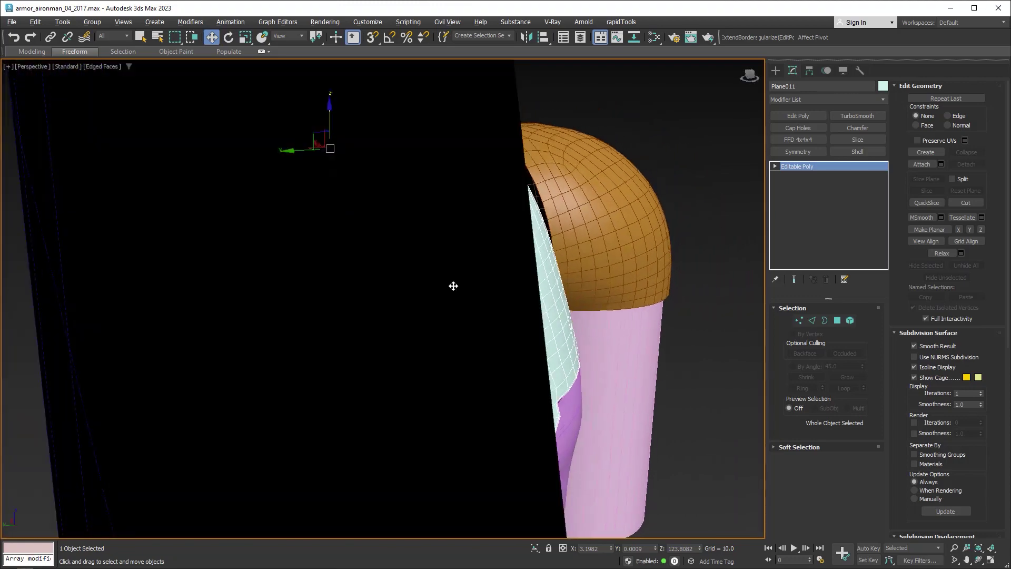
scroll(235, 265, "up", 2)
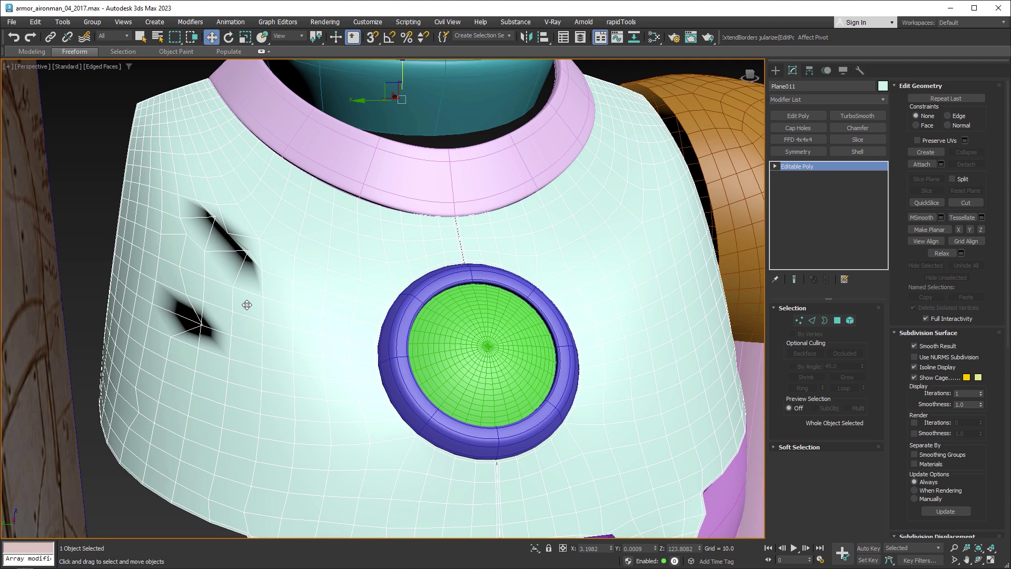
Add an Edit Poly, select Plane012, and toggle its top Edit Poly, Symmetry and third modifier.
left_click(807, 115)
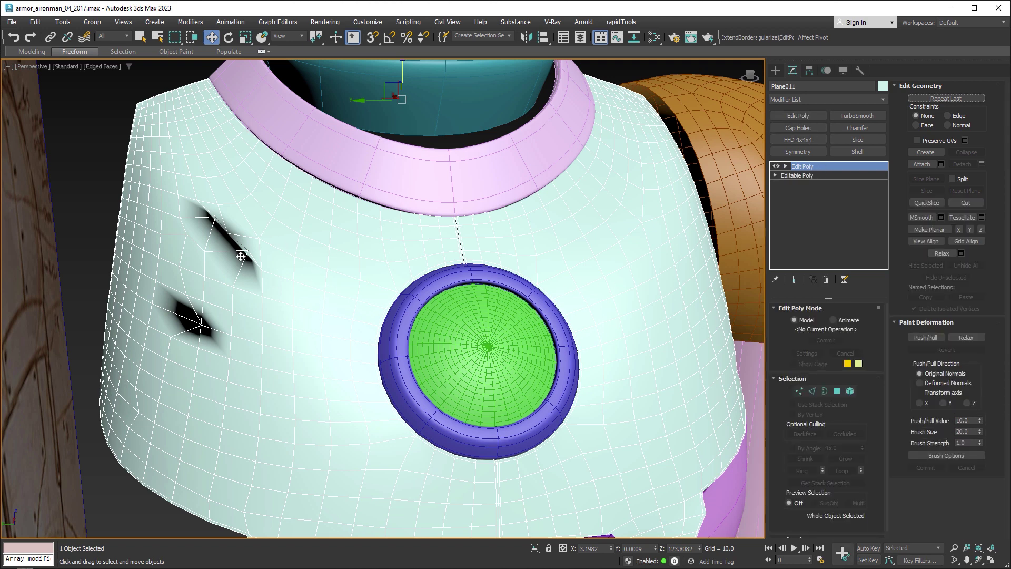
left_click(294, 347)
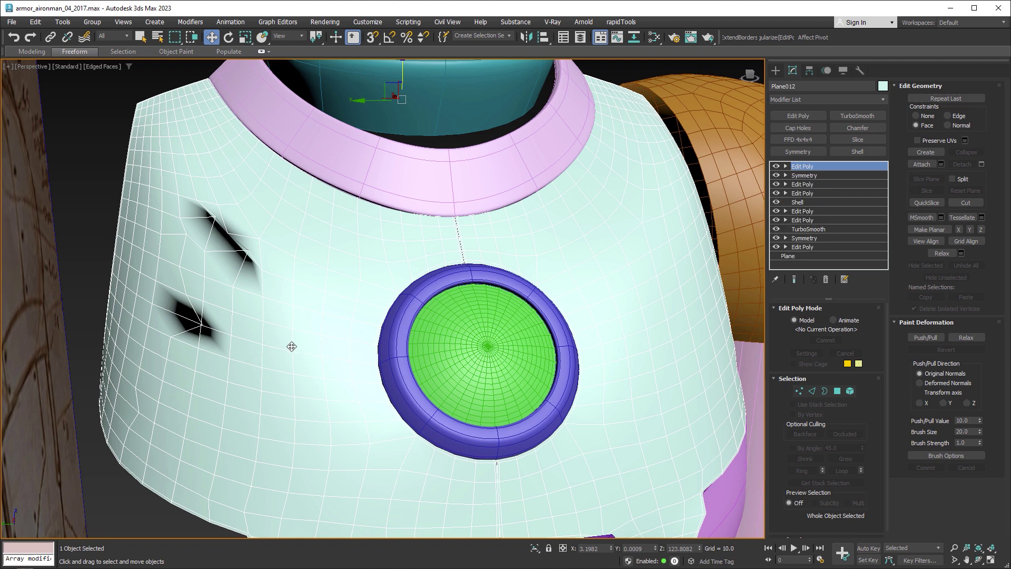
left_click(776, 167)
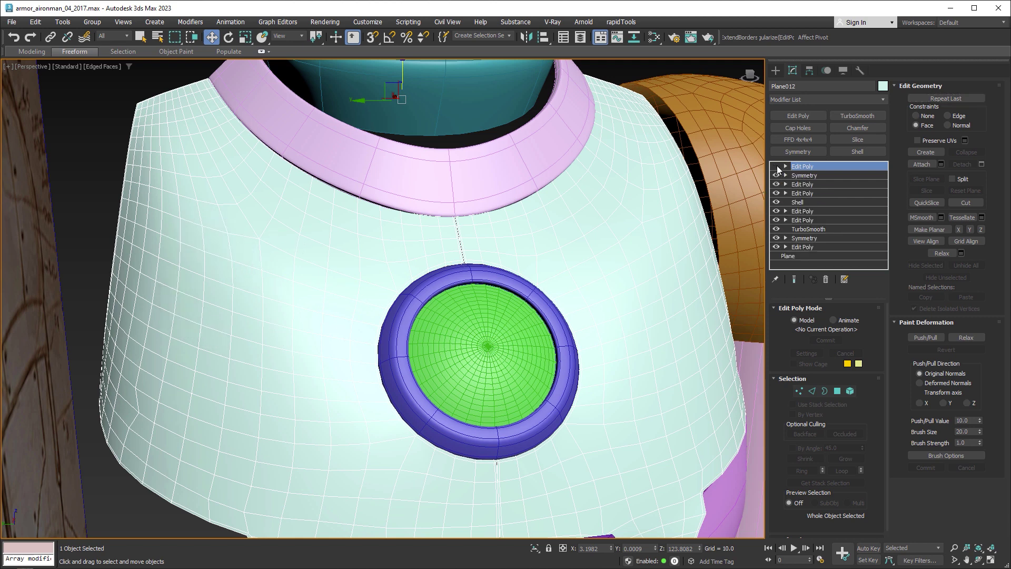
left_click(776, 176)
left_click(776, 184)
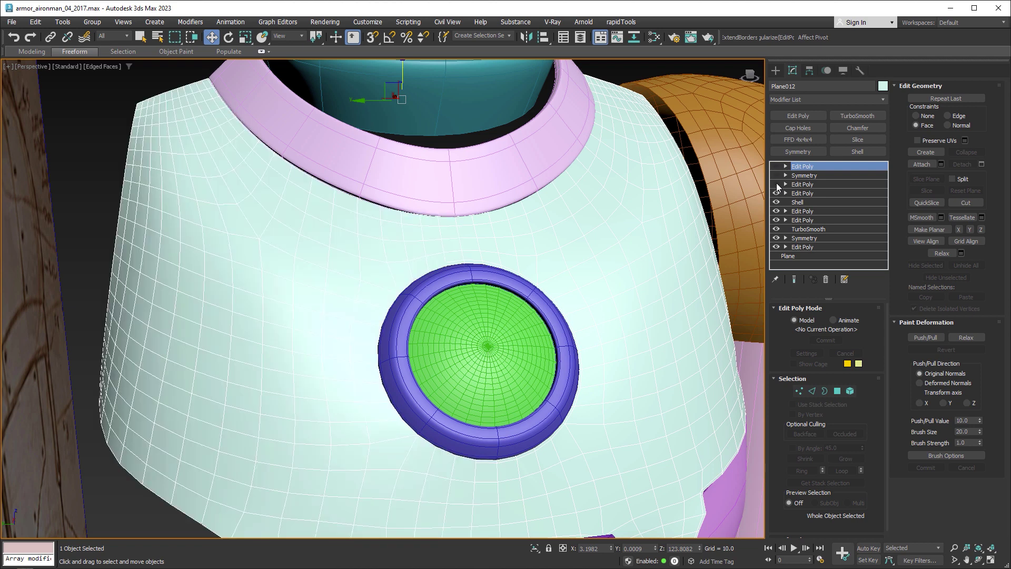
left_click(776, 184)
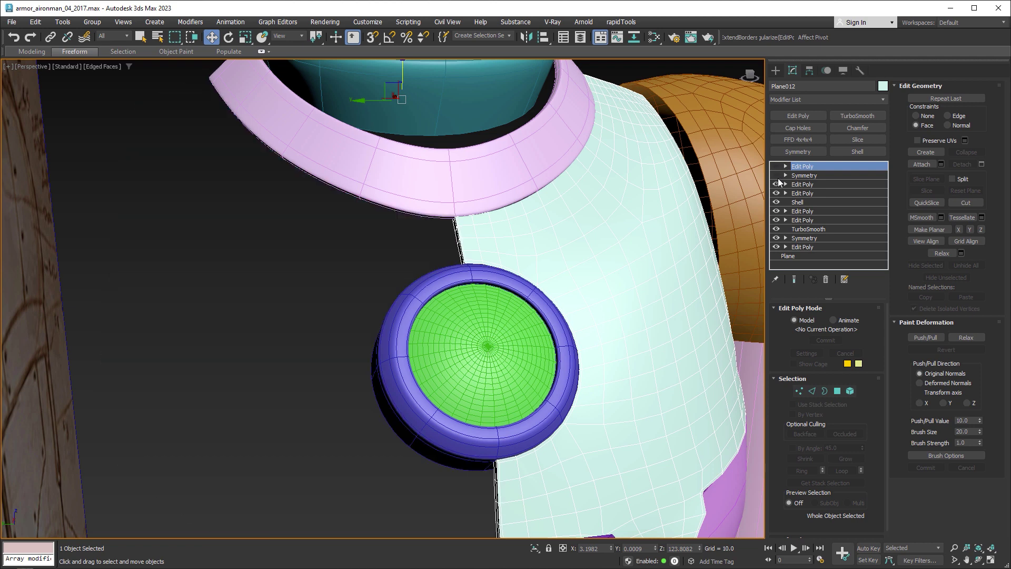
Dismiss the modifier stack menu without collapsing, zoom out, and Shift-drag the chest plate rightward.
right_click(816, 176)
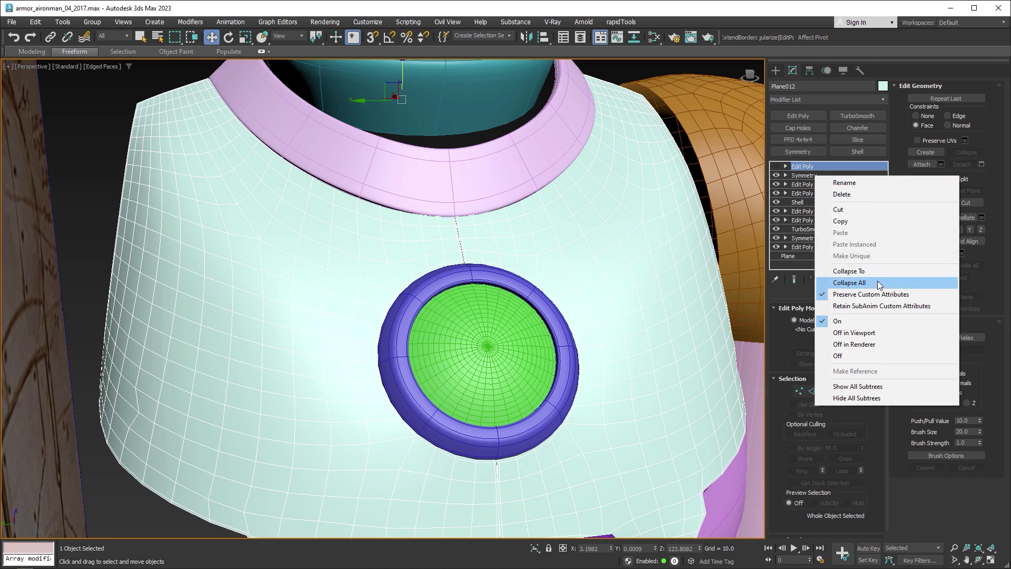
left_click(745, 90)
scroll(354, 225, "down", 5)
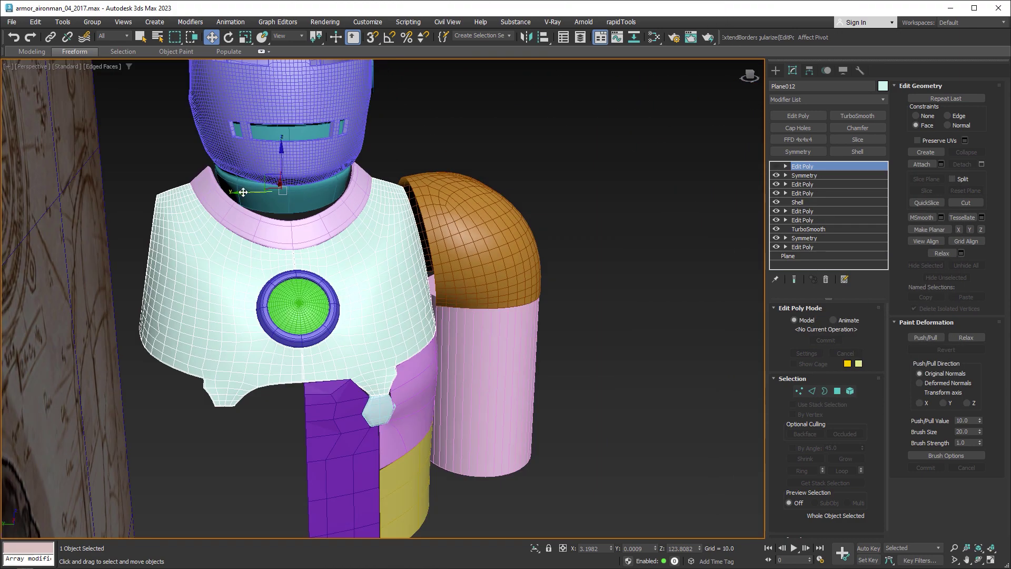
left_click_drag(238, 191, 544, 202, "shift")
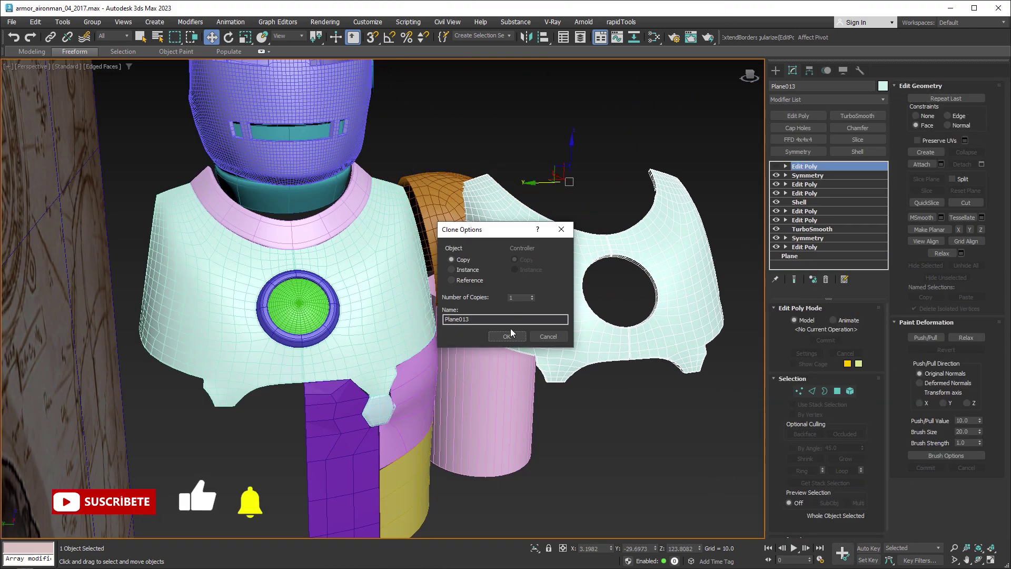
Copy the plate as Plane013, collapse its stack, add Edit Poly, then reselect Plane012.
left_click(507, 336)
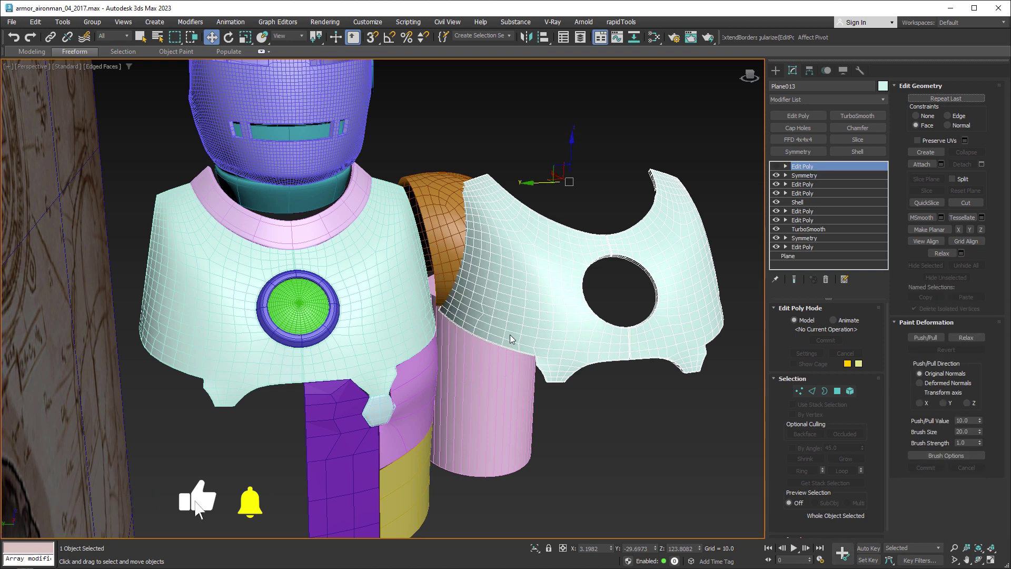
right_click(817, 167)
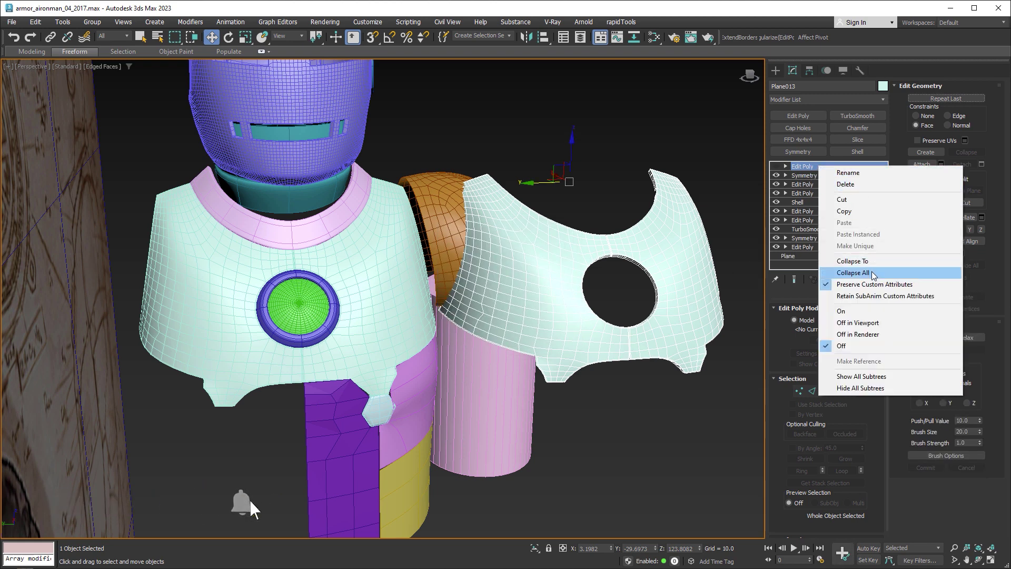
left_click(853, 272)
left_click(555, 323)
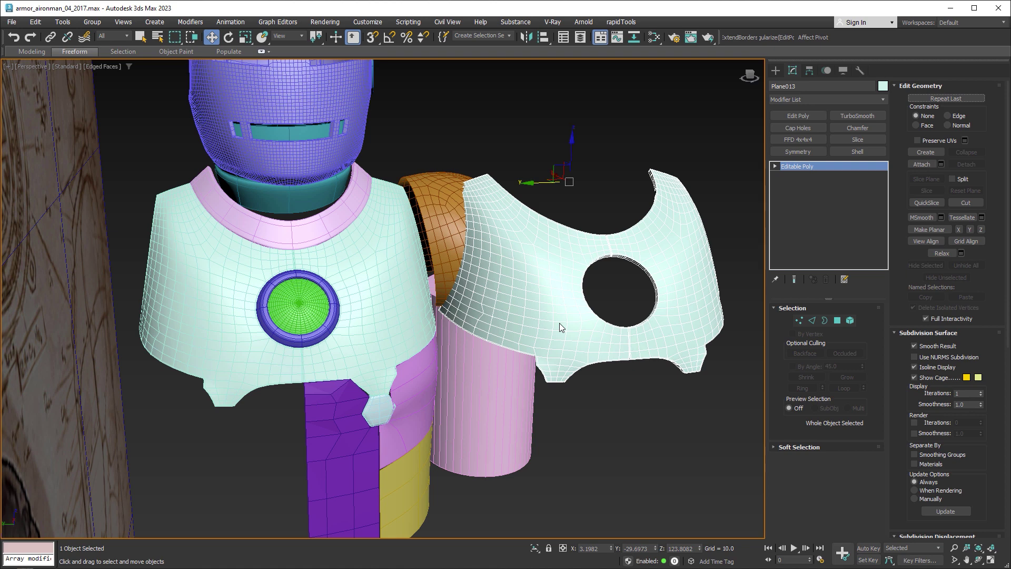
left_click(810, 118)
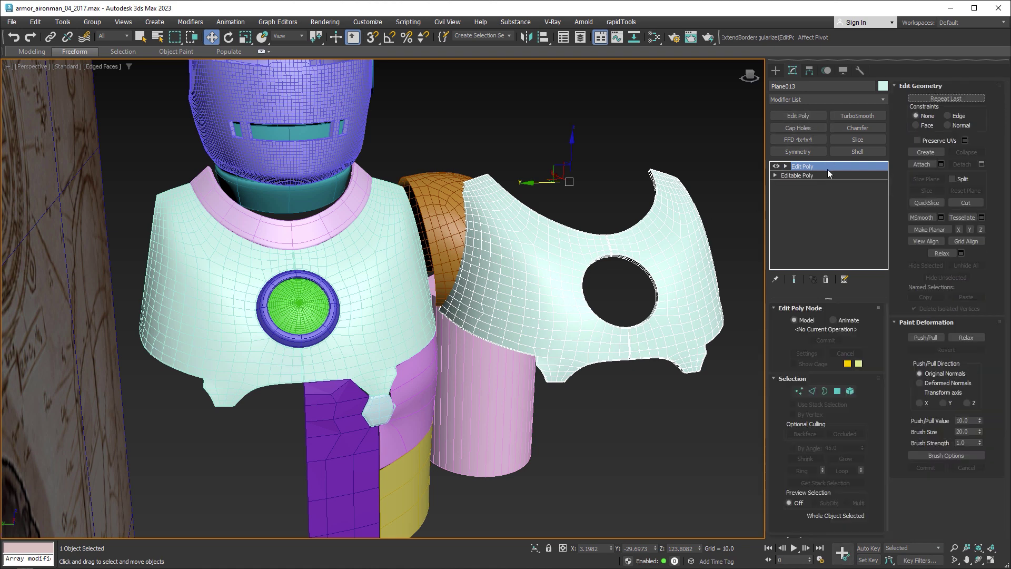
left_click(387, 250)
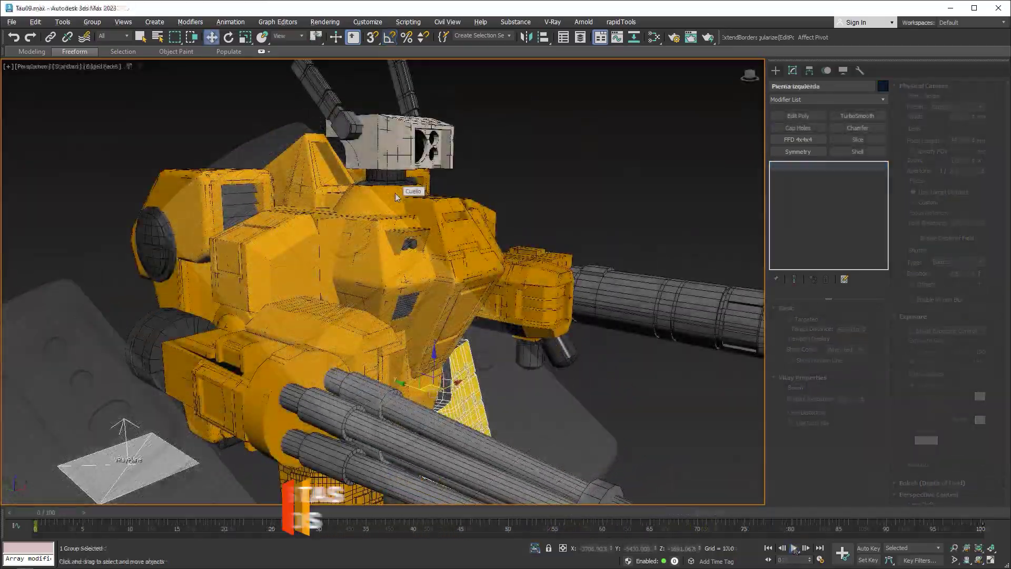
Orbit the Tau09.max view to look down on the robot's top.
mouse_move(396, 197)
middle_mouse_down("alt")
mouse_move(411, 218)
mouse_move(347, 201)
middle_mouse_up("alt")
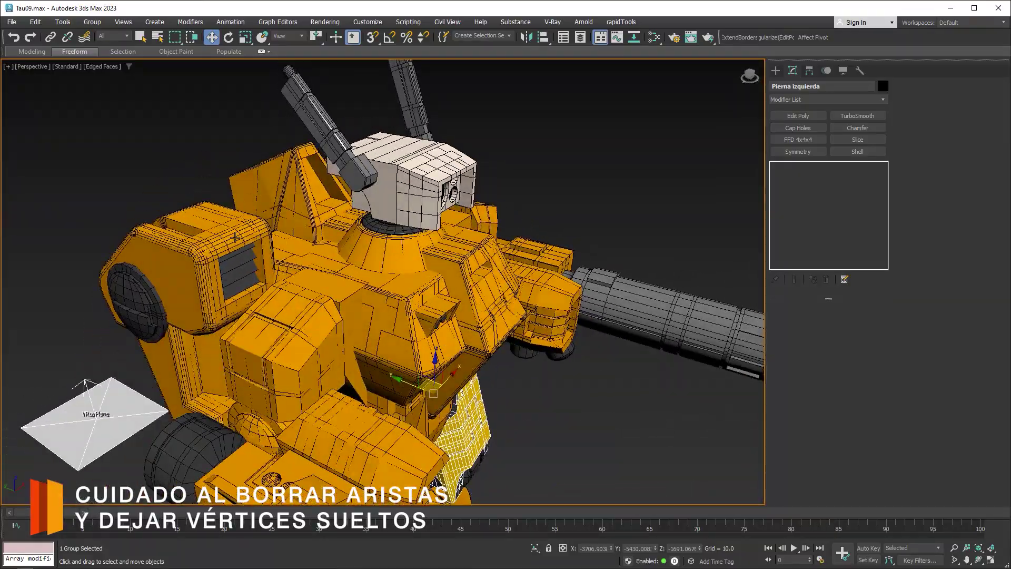
Select Turbina_mayor, pick the edge loop around its housing, then deselect it.
scroll(236, 238, "up", 5)
left_click(237, 239)
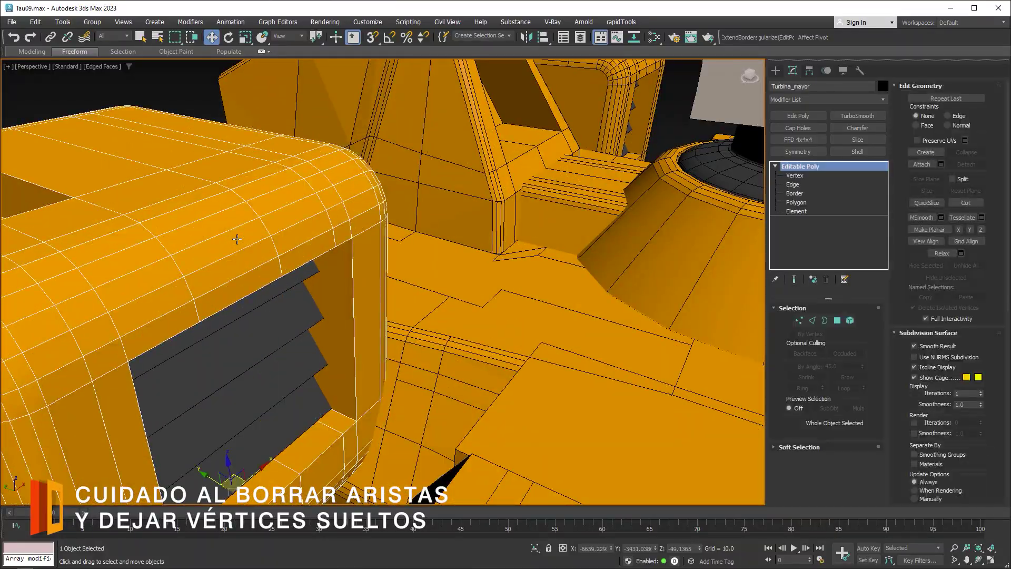
key("2")
left_click(252, 207)
double_click(252, 207)
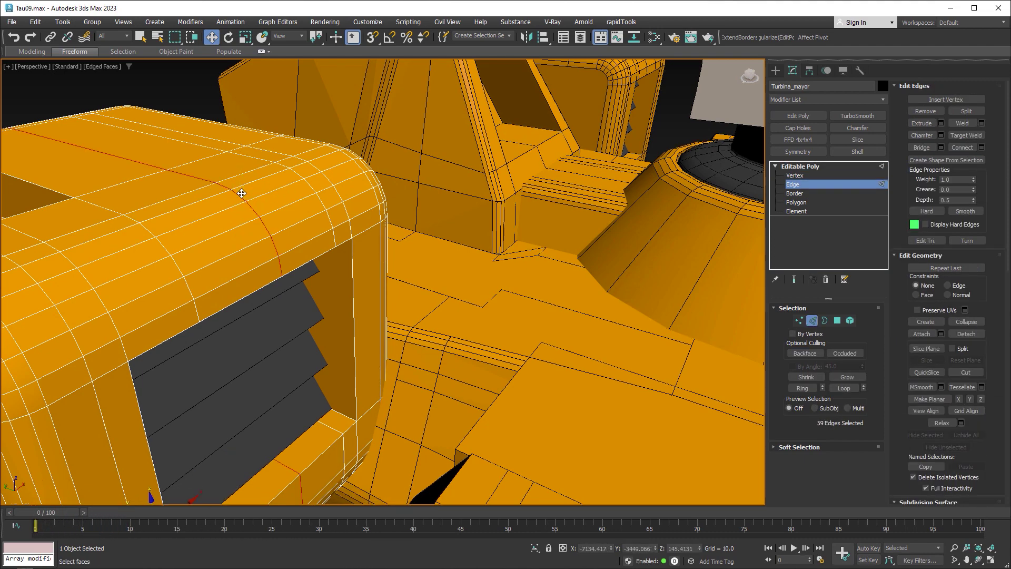
middle_click_drag(295, 203, 432, 228)
scroll(432, 227, "up", 2)
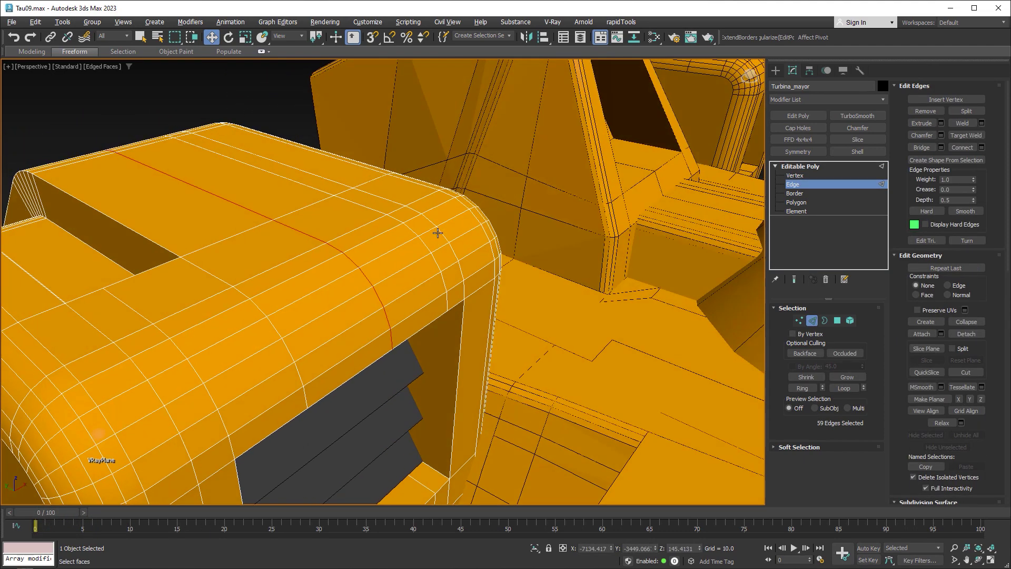
scroll(435, 232, "up", 2)
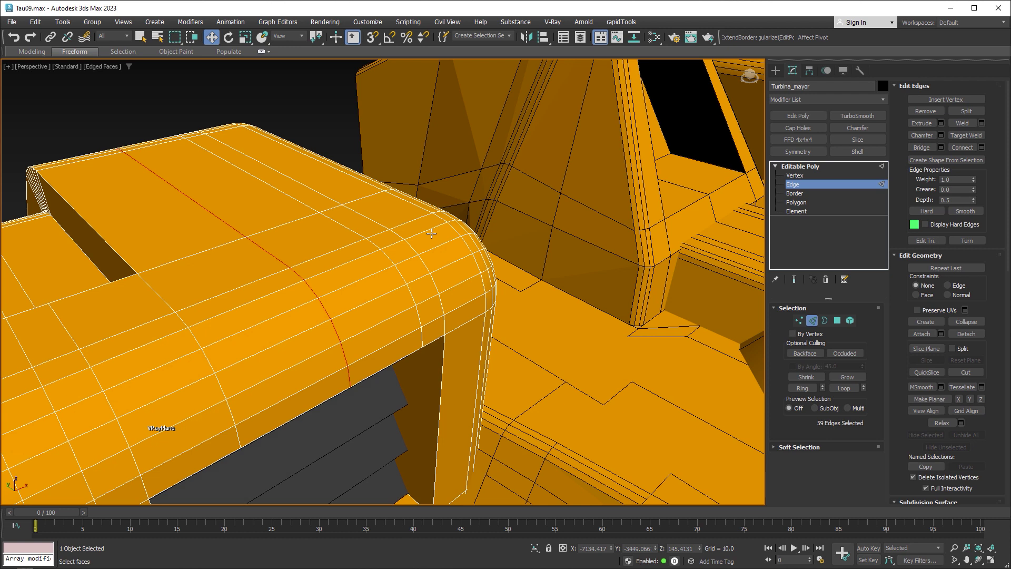
left_click(432, 234)
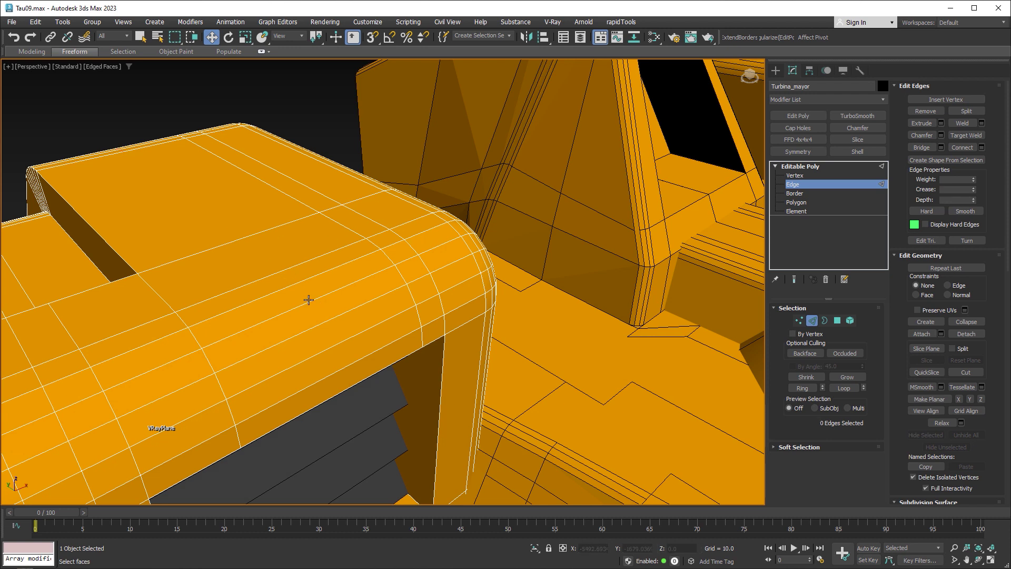
Connect the selected vertices into a new edge loop, check it in Edge mode, then return to Vertex mode.
key("1")
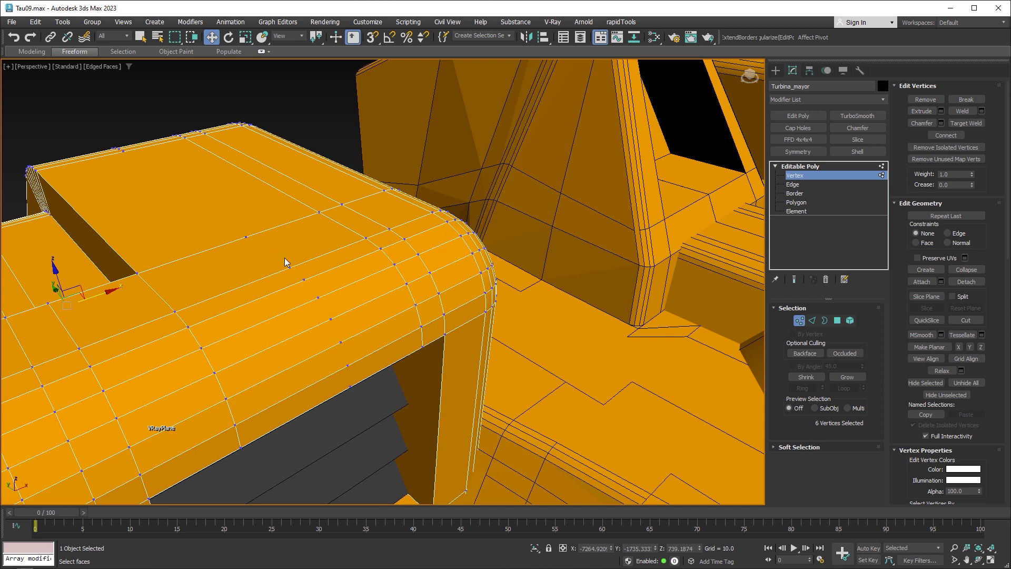
key("ctrl+shift+e")
key("2")
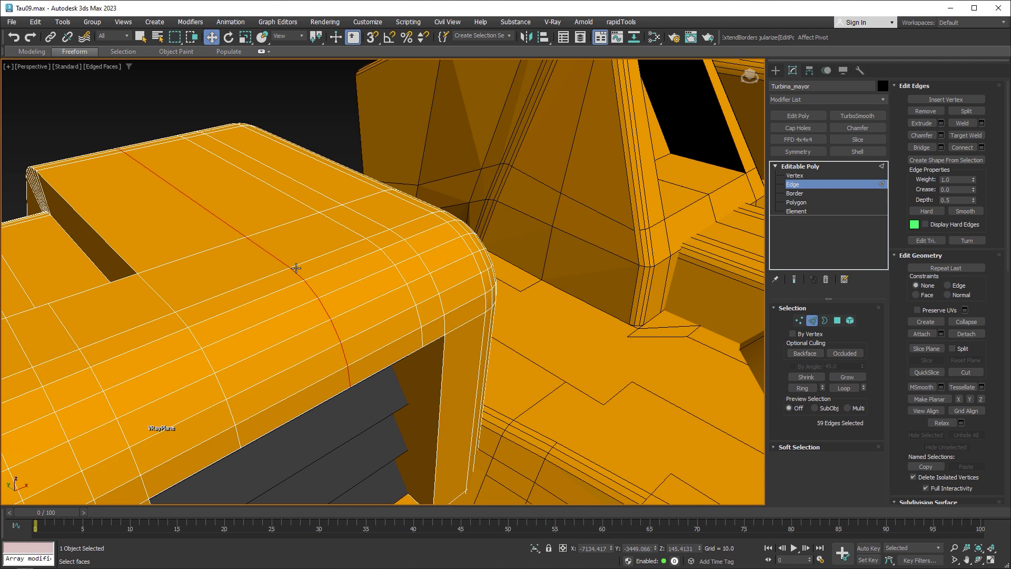
key("ctrl+d")
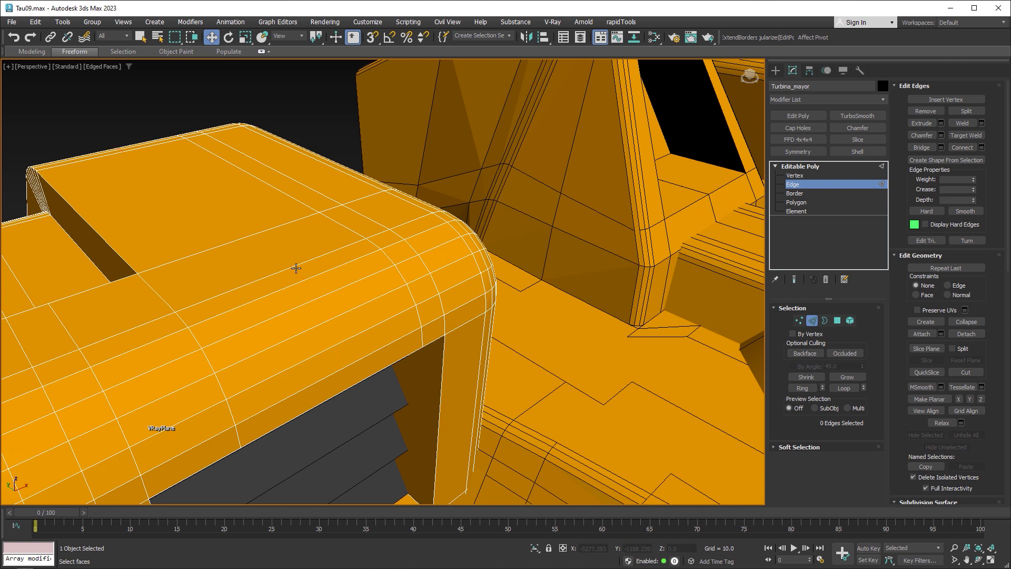
key("1")
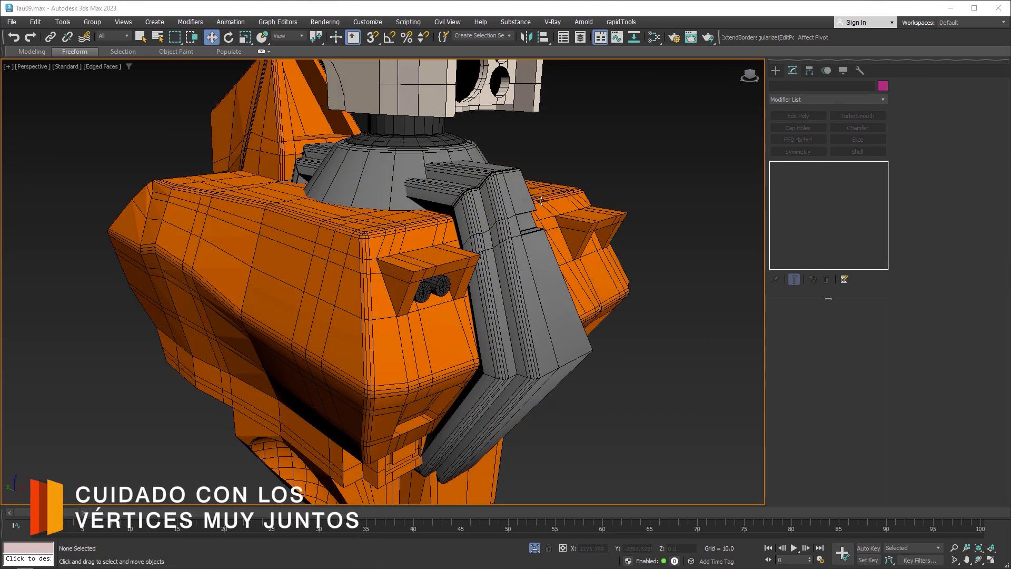
Select the grey Box032 part and add a Symmetry modifier.
middle_click_drag(575, 226, 543, 235, "alt")
scroll(521, 274, "up", 5)
scroll(527, 274, "up", 3)
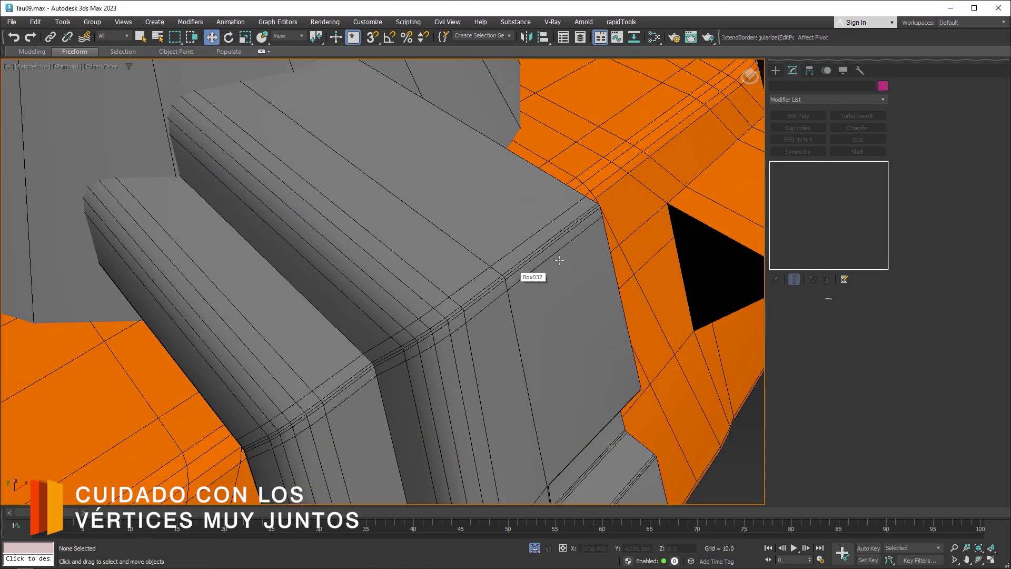
left_click(530, 273)
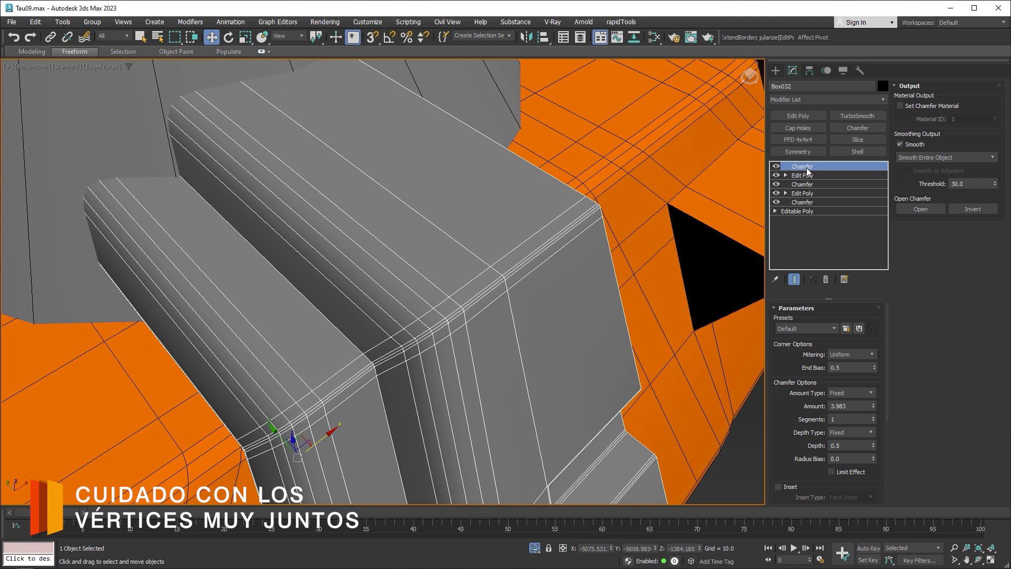
left_click(805, 152)
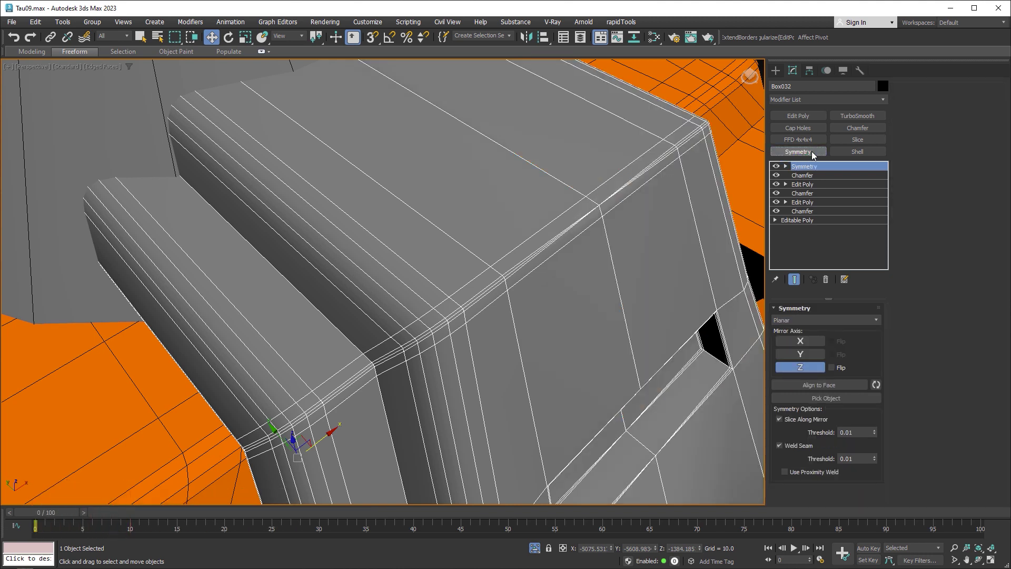
scroll(615, 203, "up", 2)
scroll(613, 202, "up", 3)
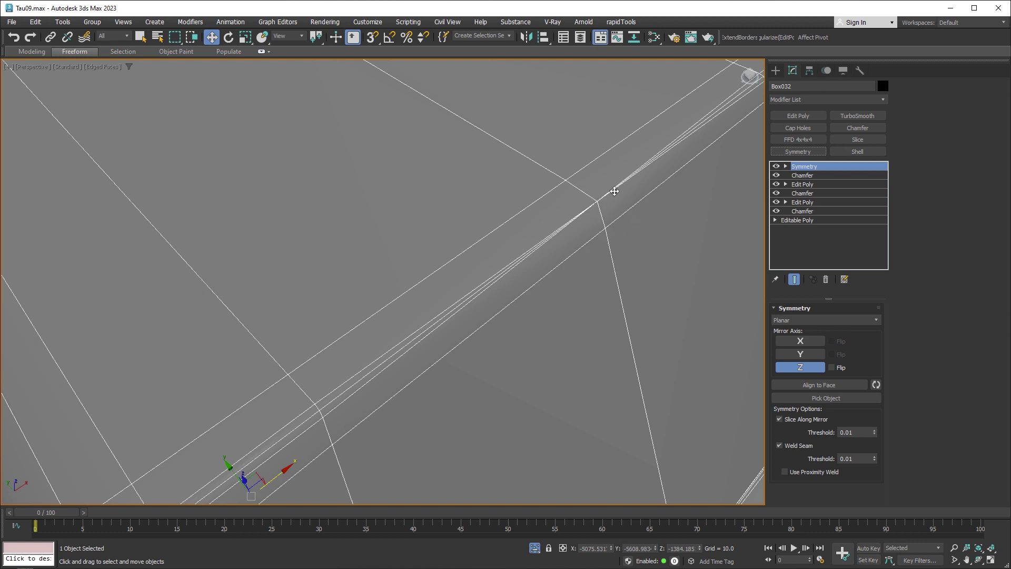
Set the Symmetry slice threshold to 0.005, then back to 0.01, and inspect the box.
left_click(849, 434)
type("0.005")
key("Return")
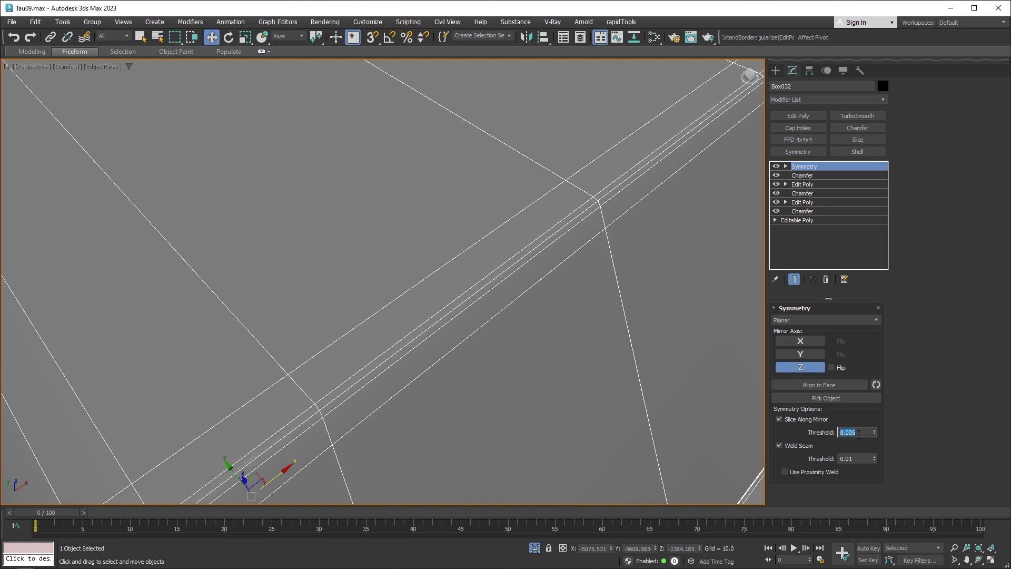
scroll(593, 286, "down", 3)
scroll(593, 290, "down", 5)
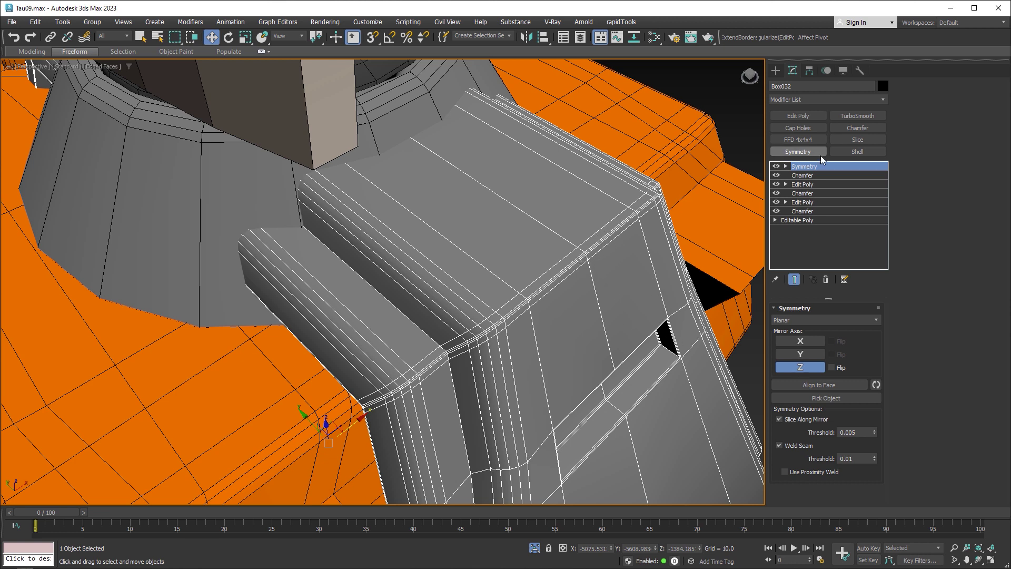
left_click(851, 433)
type("0.01")
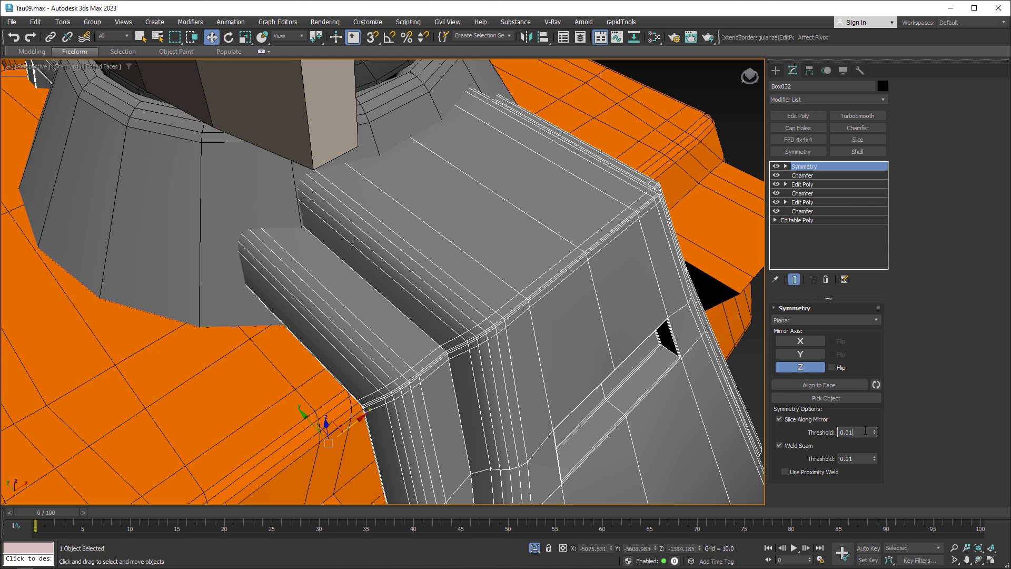
key("Return")
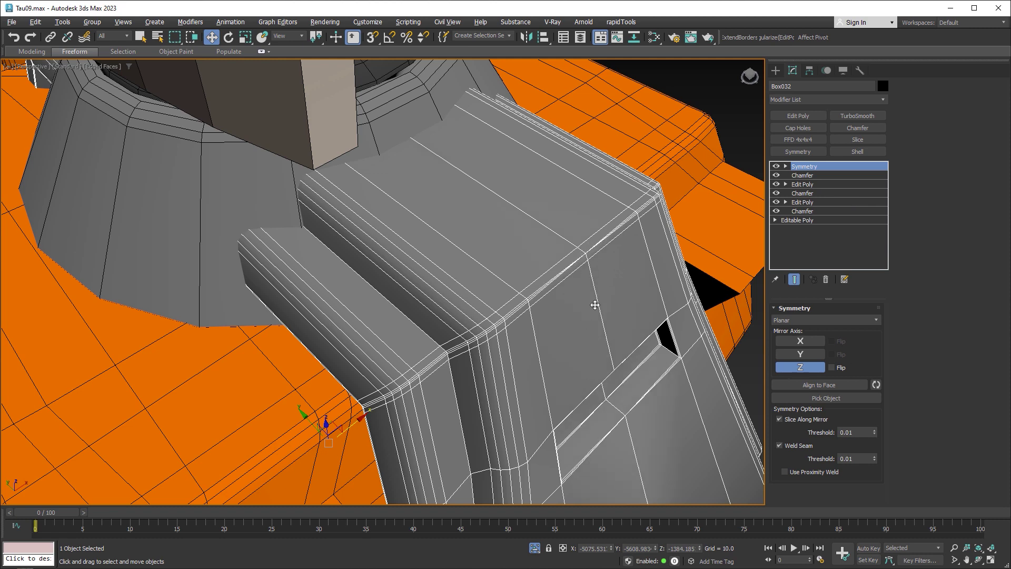
middle_click_drag(595, 305, 582, 284, "alt")
scroll(580, 285, "up", 5)
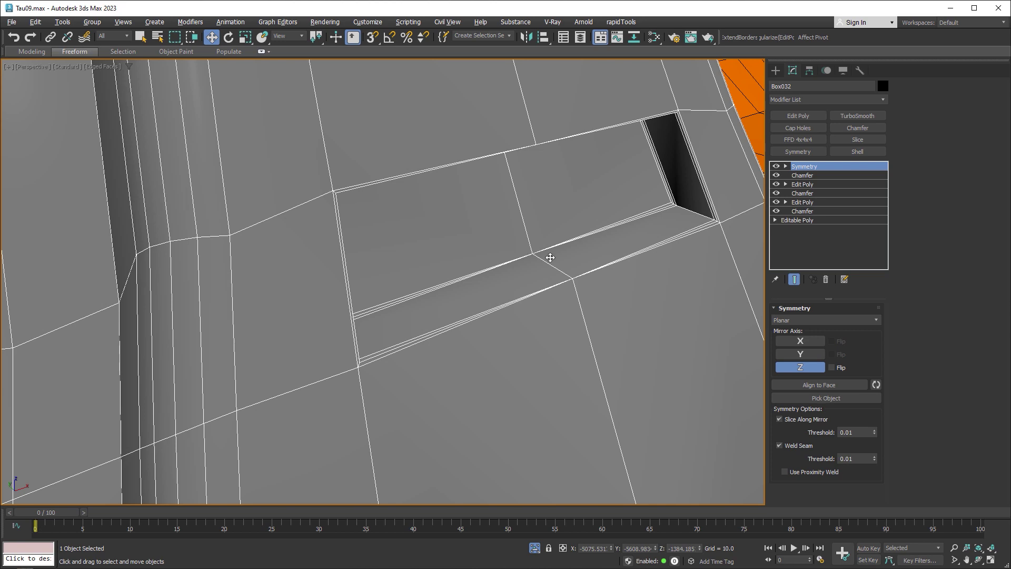
scroll(573, 384, "down", 5)
middle_click_drag(574, 383, 584, 422)
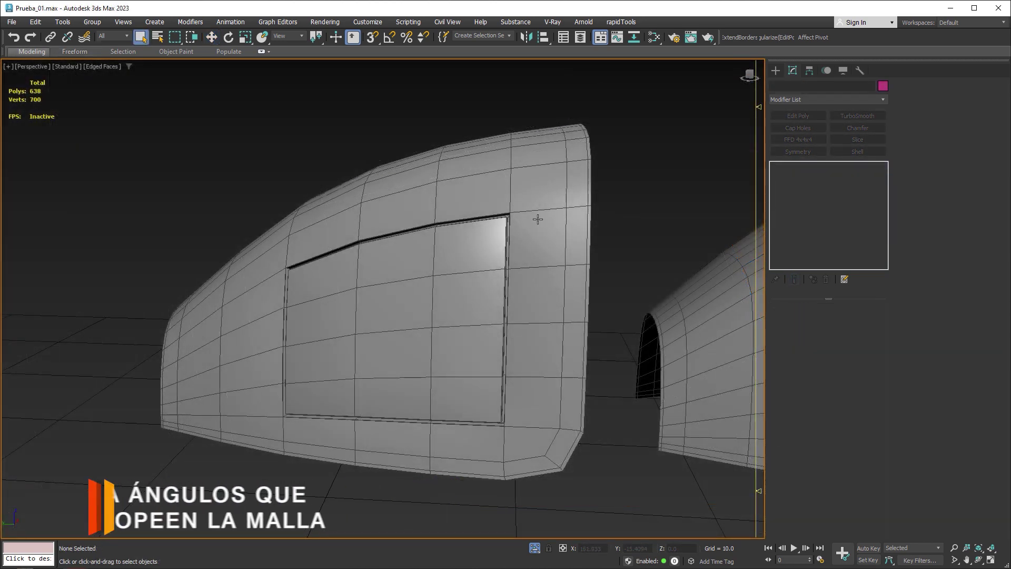
Select Plane003, enable its 2-iteration TurboSmooth, and inspect the pinch at the window corner.
left_click(537, 219)
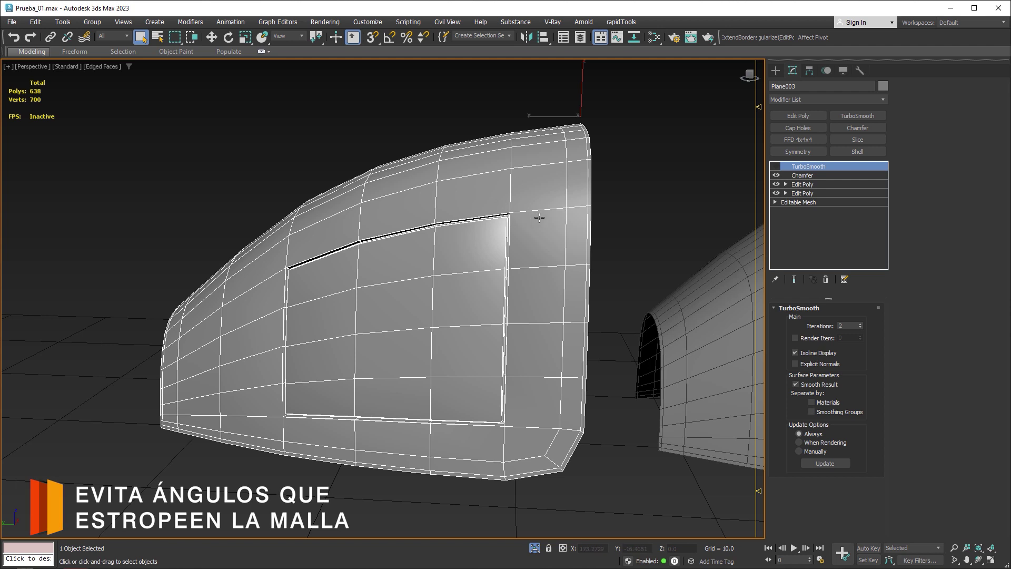
scroll(508, 216, "up", 5)
scroll(508, 216, "up", 4)
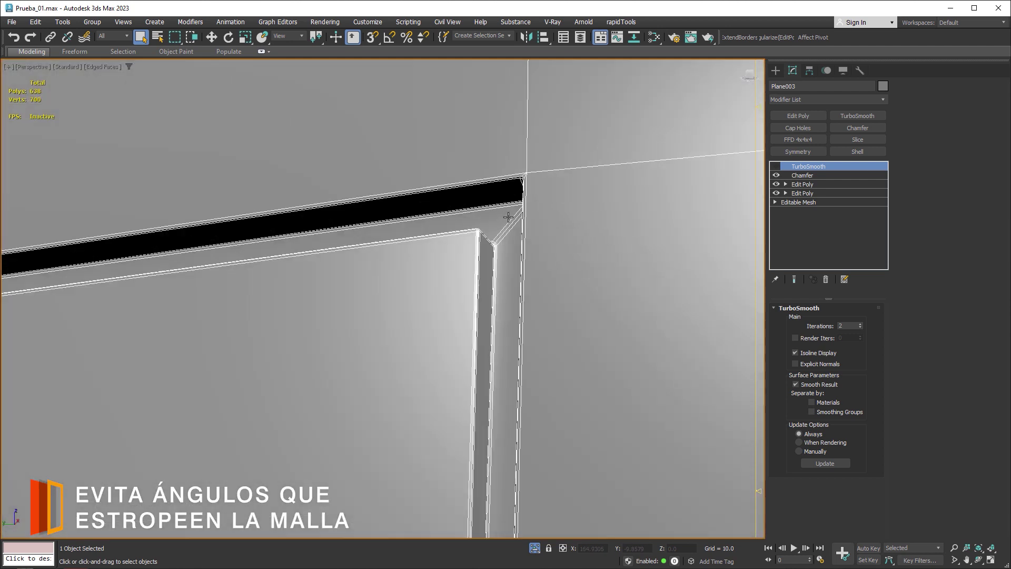
mouse_move(532, 212)
middle_mouse_down()
mouse_move(595, 252)
mouse_move(598, 327)
middle_mouse_up()
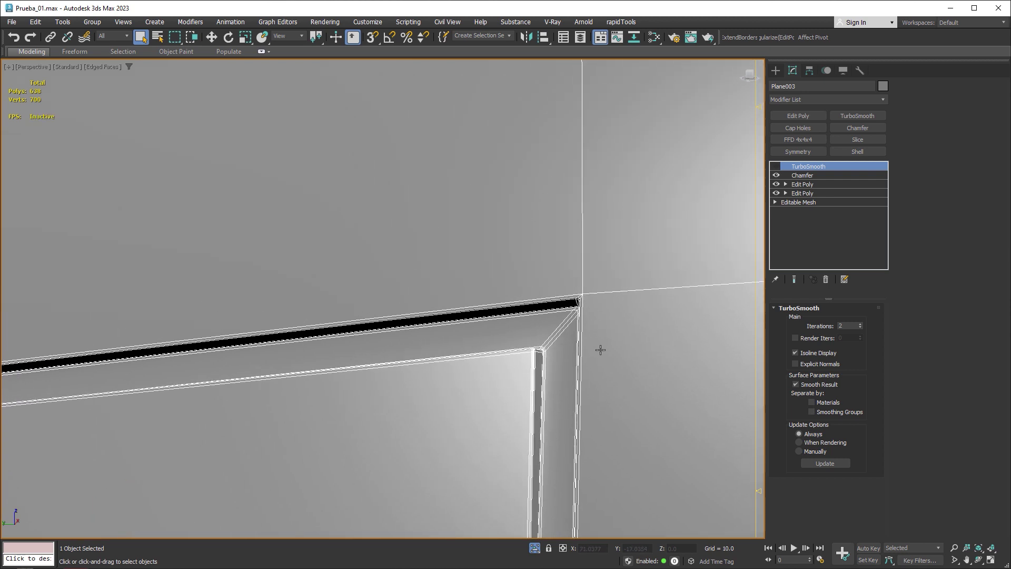
left_click(776, 167)
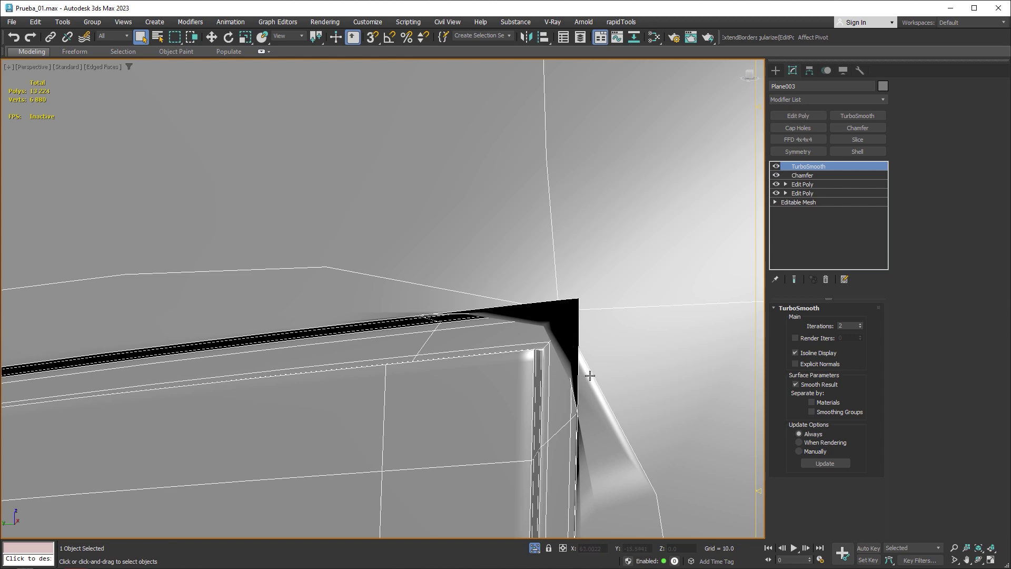
scroll(515, 264, "down", 3)
scroll(516, 277, "down", 2)
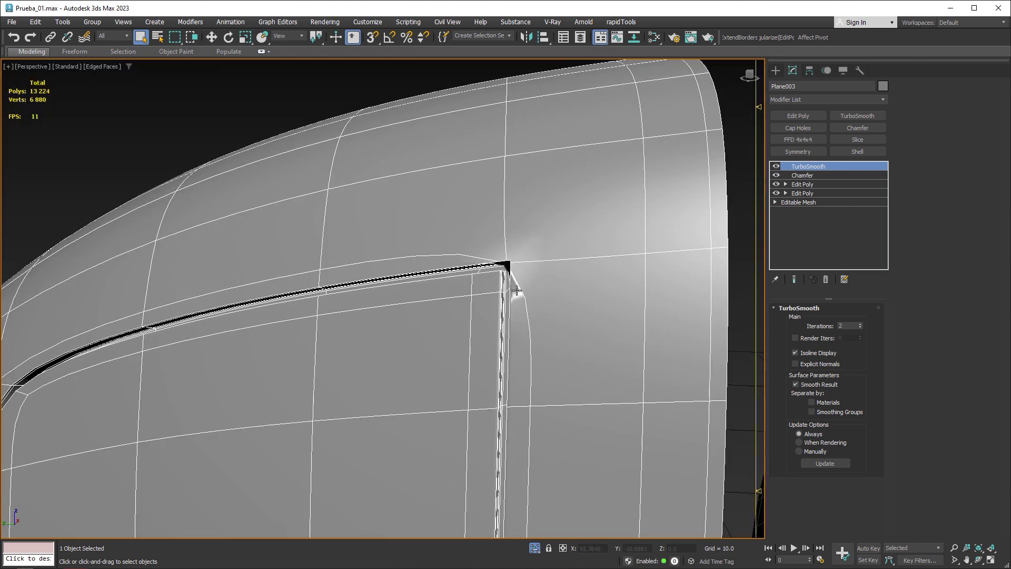
scroll(513, 271, "down", 2)
scroll(530, 298, "down", 3)
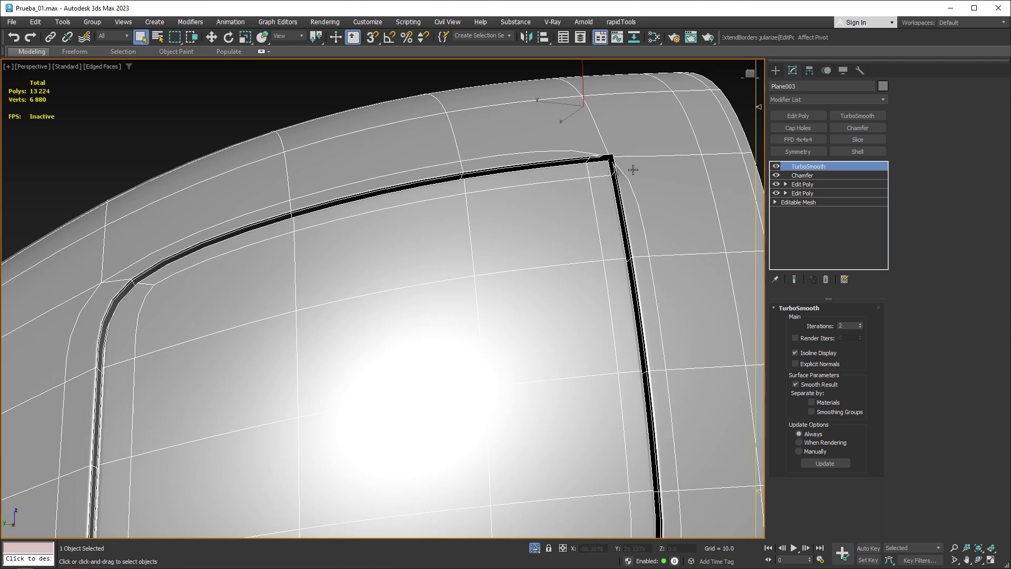
scroll(626, 179, "down", 3)
scroll(624, 182, "down", 3)
middle_click_drag(558, 187, 511, 239, "alt")
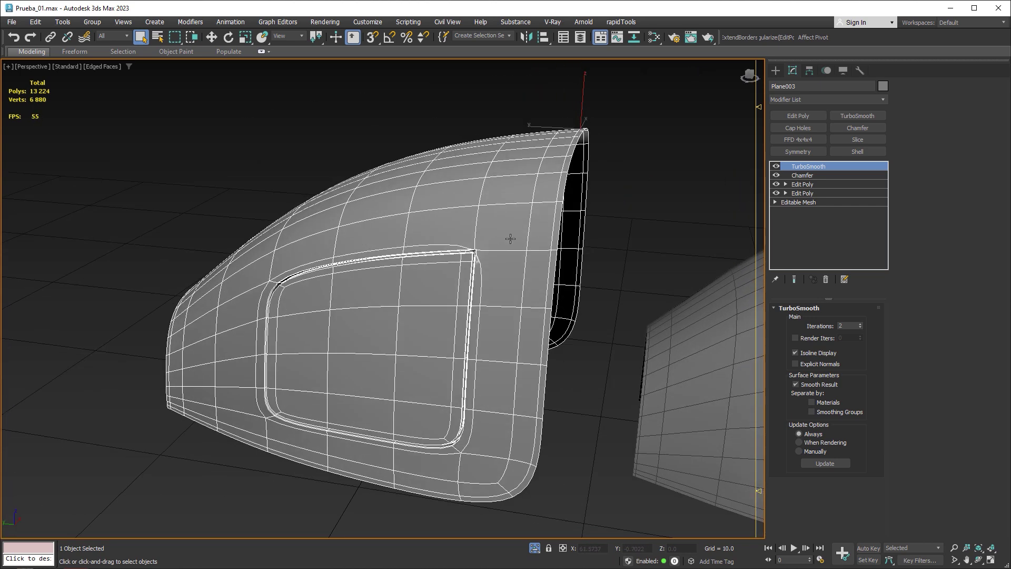
Switch off Plane003's modifiers and drop to its base Editable Mesh, accepting the warning.
left_click(776, 167)
left_click(776, 176)
left_click(776, 193)
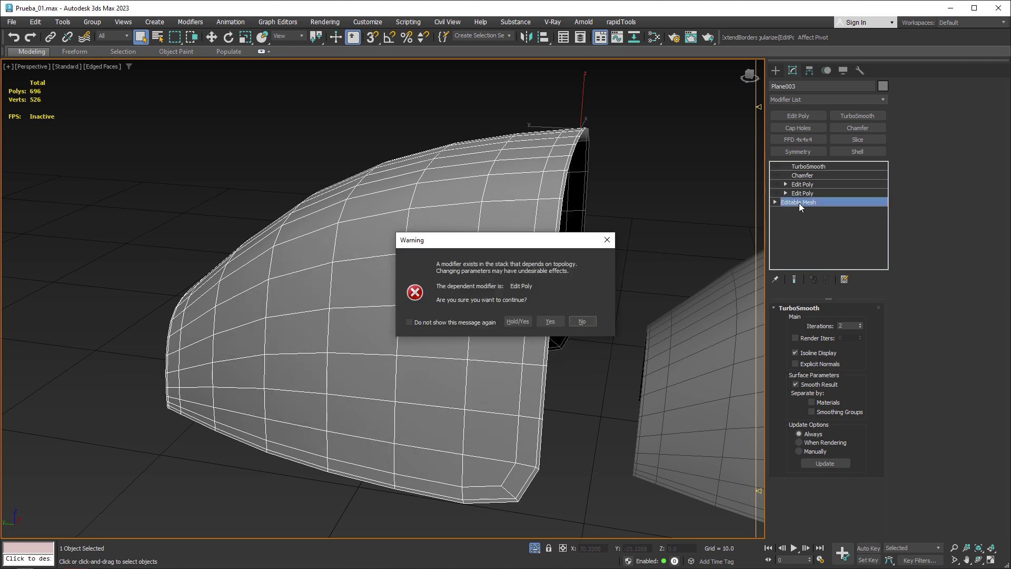
left_click(550, 321)
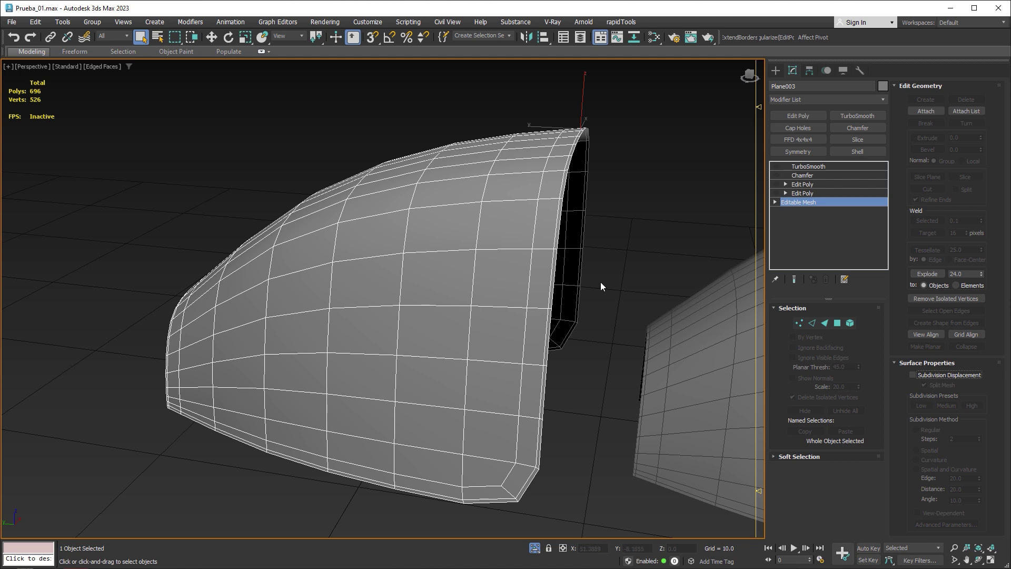
mouse_move(613, 286)
middle_mouse_down()
mouse_move(496, 247)
mouse_move(366, 235)
middle_mouse_up()
scroll(368, 237, "down", 2)
Select Plane008 and re-enable its modifiers from bottom to top, ending with the top smoothing.
left_click(450, 251)
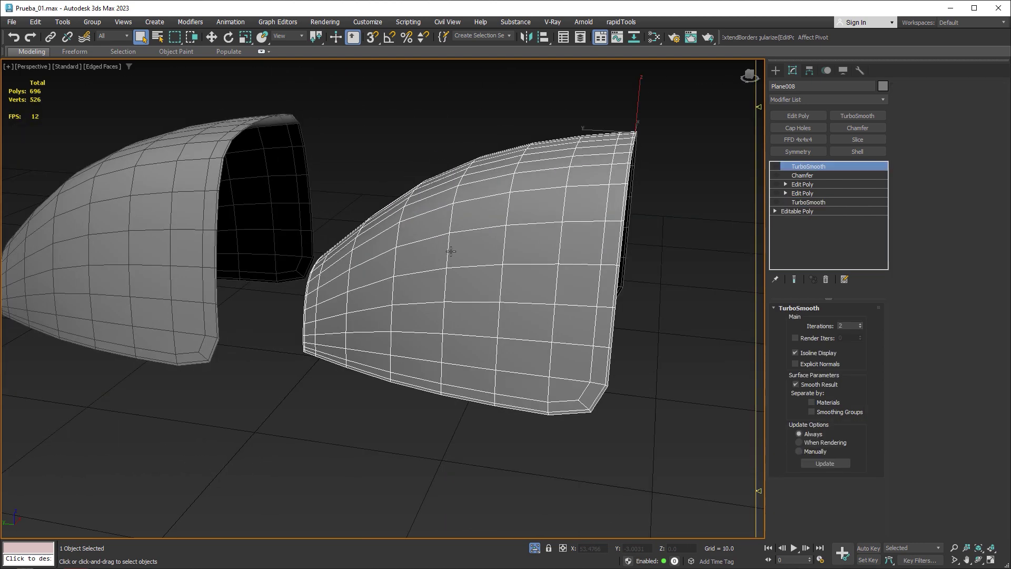
left_click(776, 202)
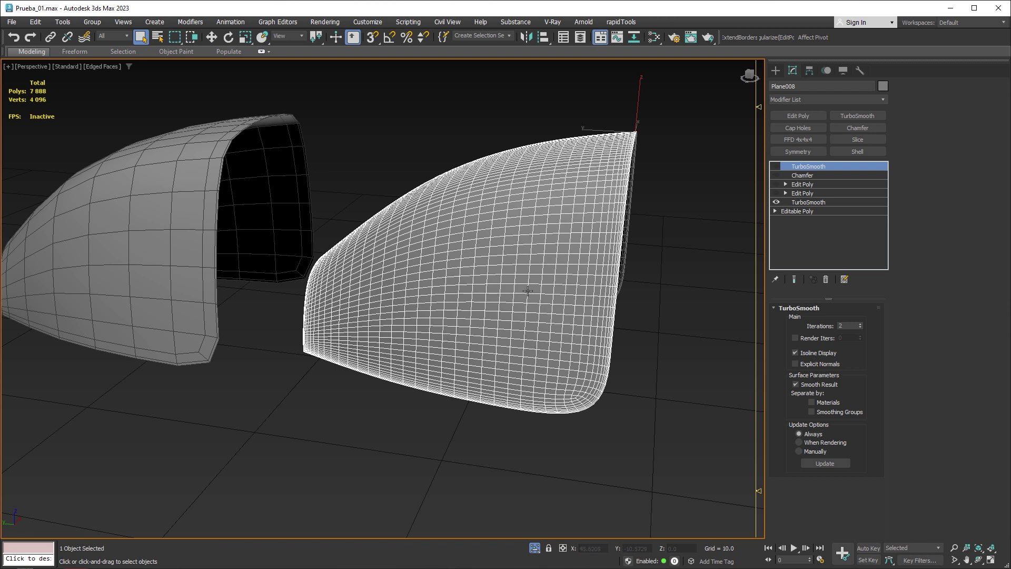
left_click(776, 194)
left_click(776, 184)
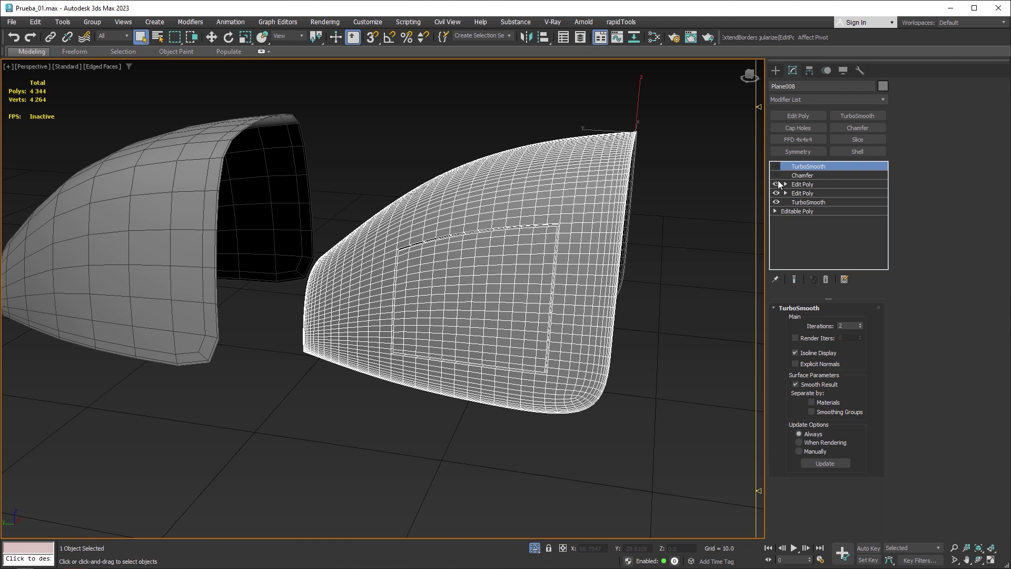
left_click(776, 176)
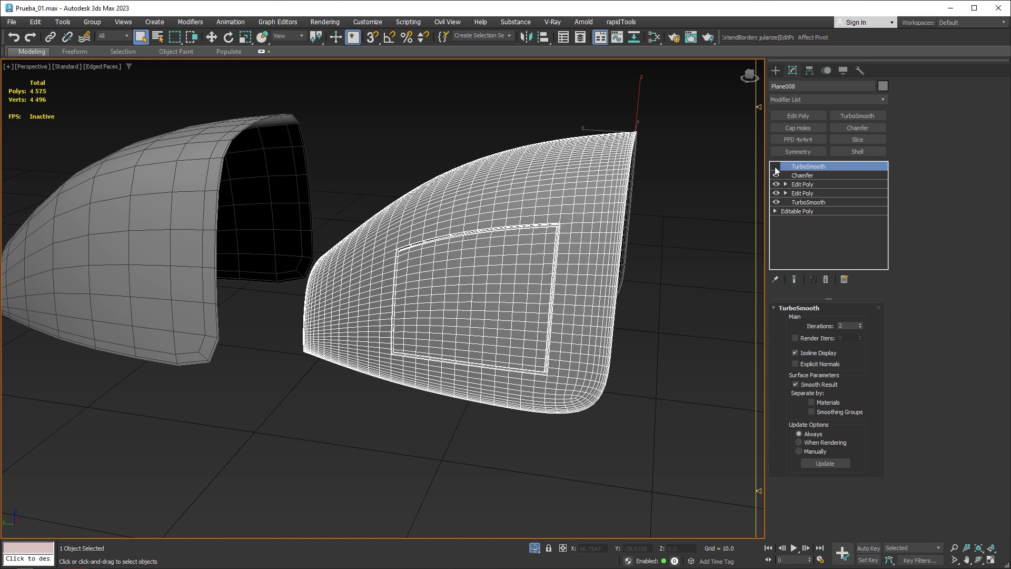
left_click(776, 166)
scroll(557, 231, "up", 5)
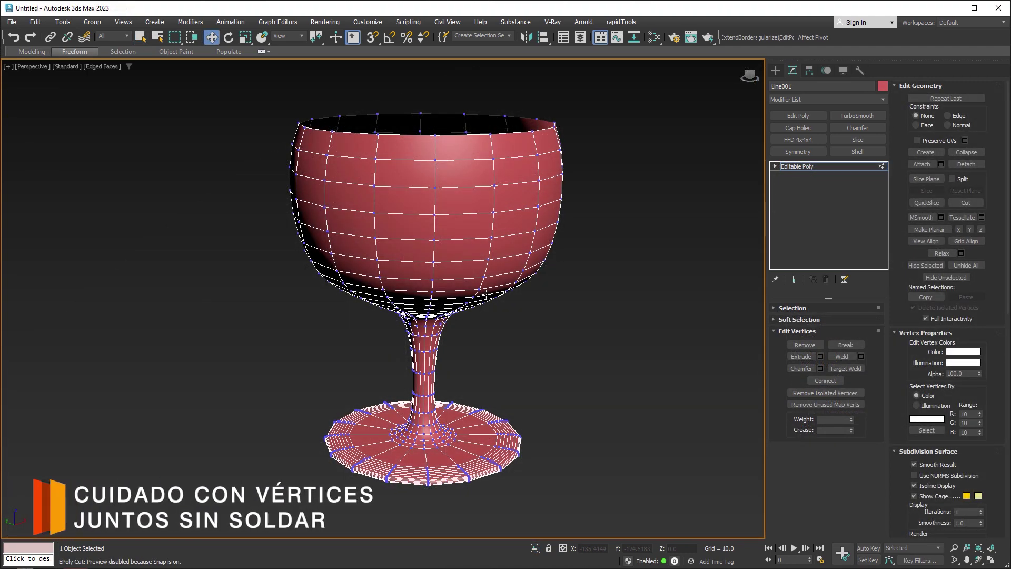
Switch to wireframe (F3) and select the stacked vertices at the glass base centre.
key("F3")
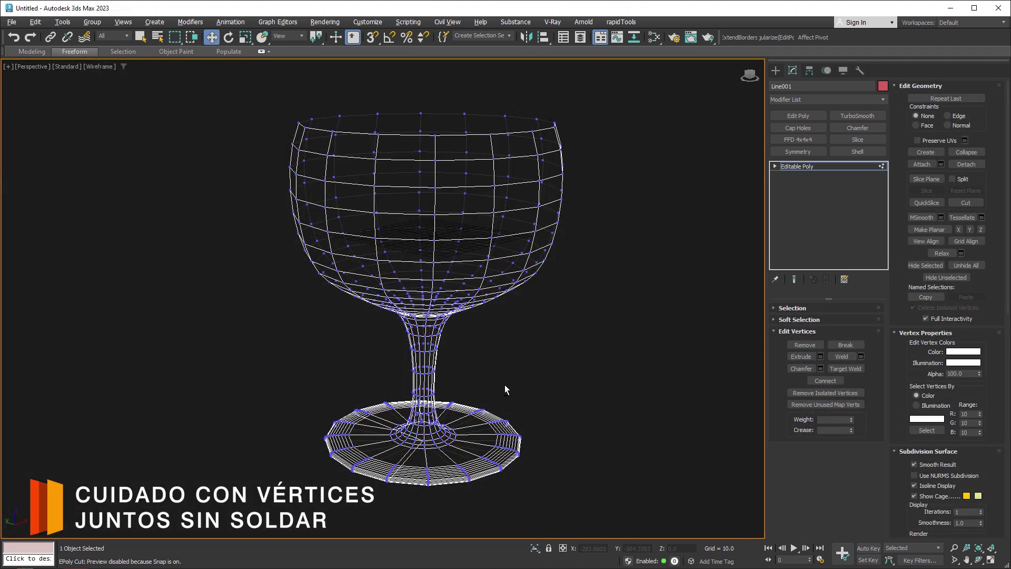
middle_click_drag(505, 390, 499, 339, "alt")
scroll(429, 444, "up", 5)
scroll(429, 444, "up", 5)
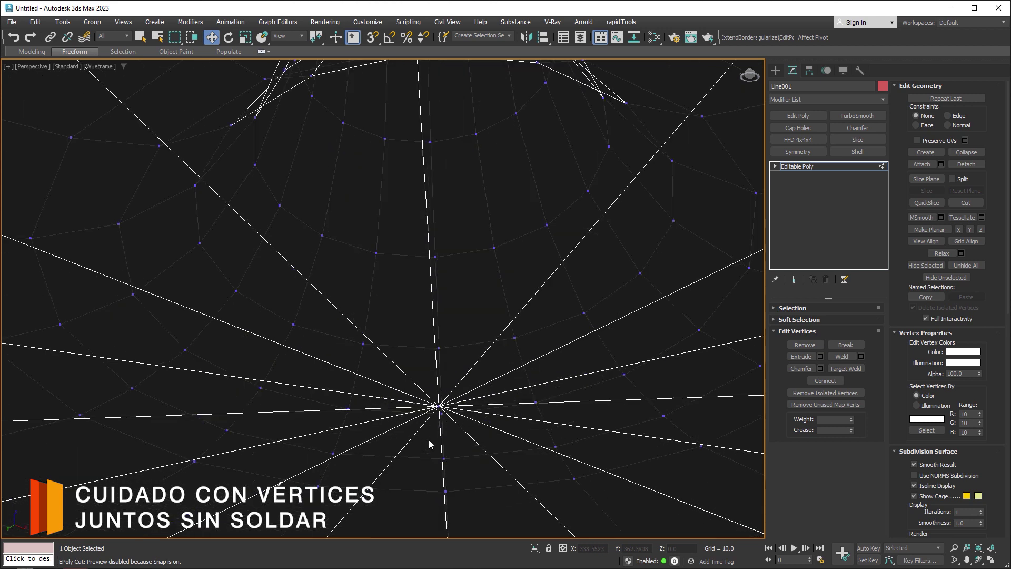
left_click(441, 408)
middle_click_drag(511, 409, 498, 411, "alt")
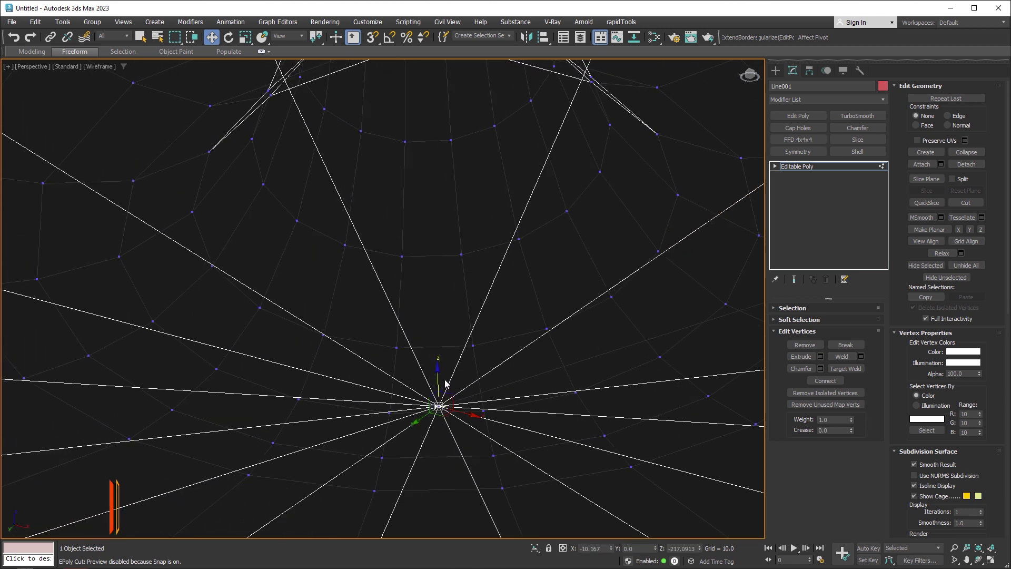
left_click_drag(445, 390, 446, 401)
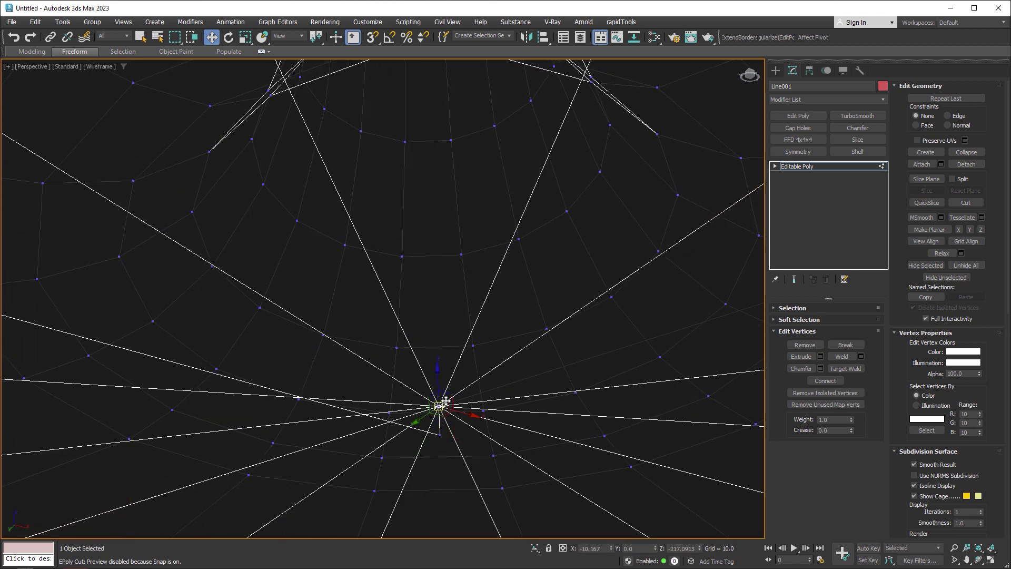
middle_click_drag(492, 379, 485, 406, "alt")
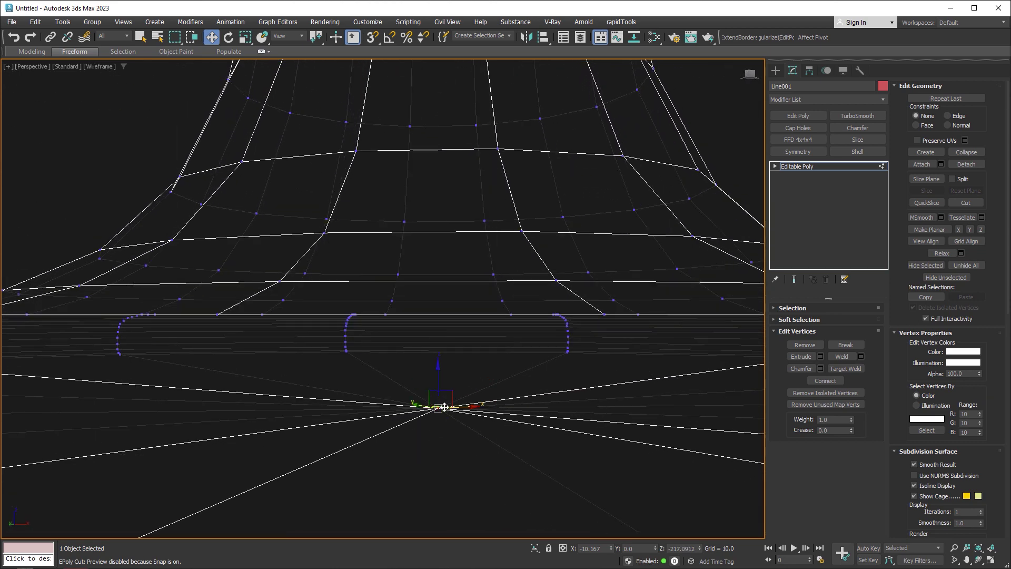
Weld the selected base vertices with a 0.5 threshold.
left_click(848, 359, "shift")
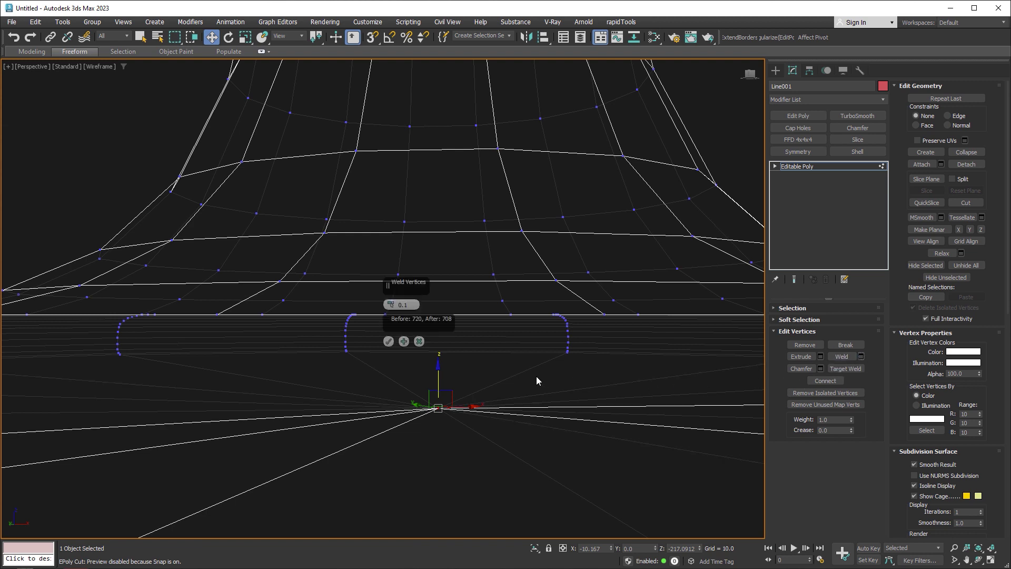
left_click(405, 304)
type("0.5")
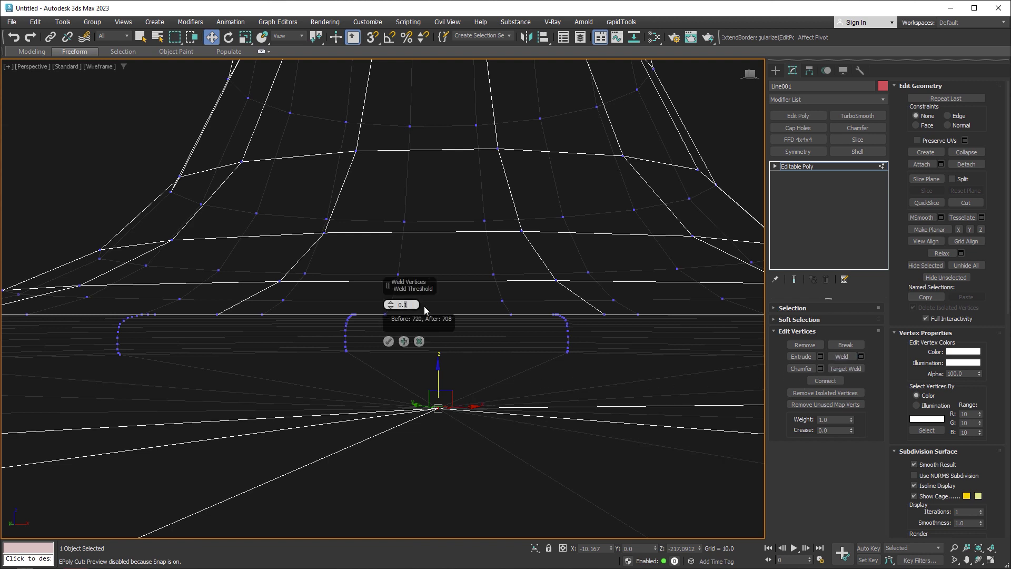
left_click(388, 341)
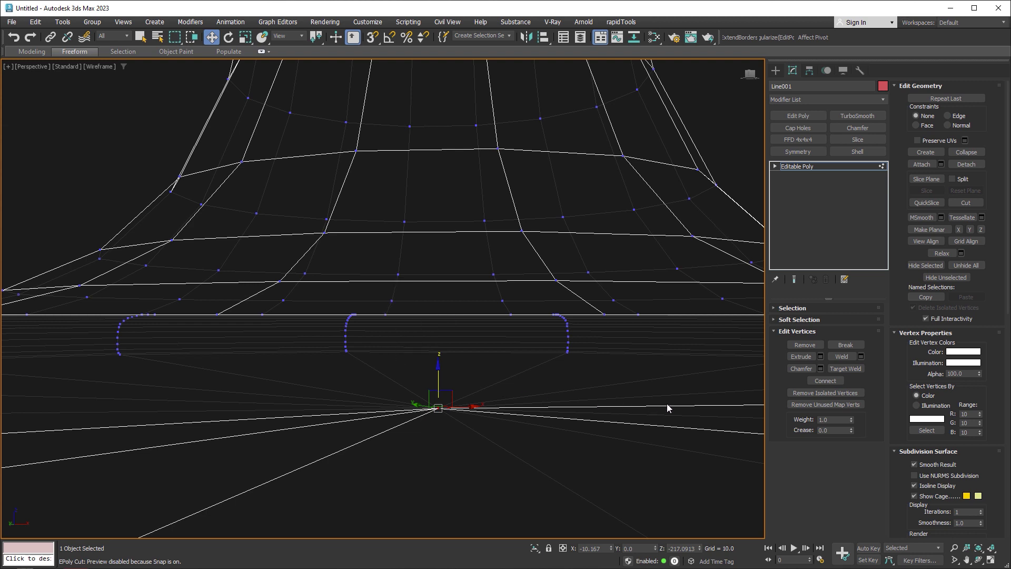
left_click(785, 308)
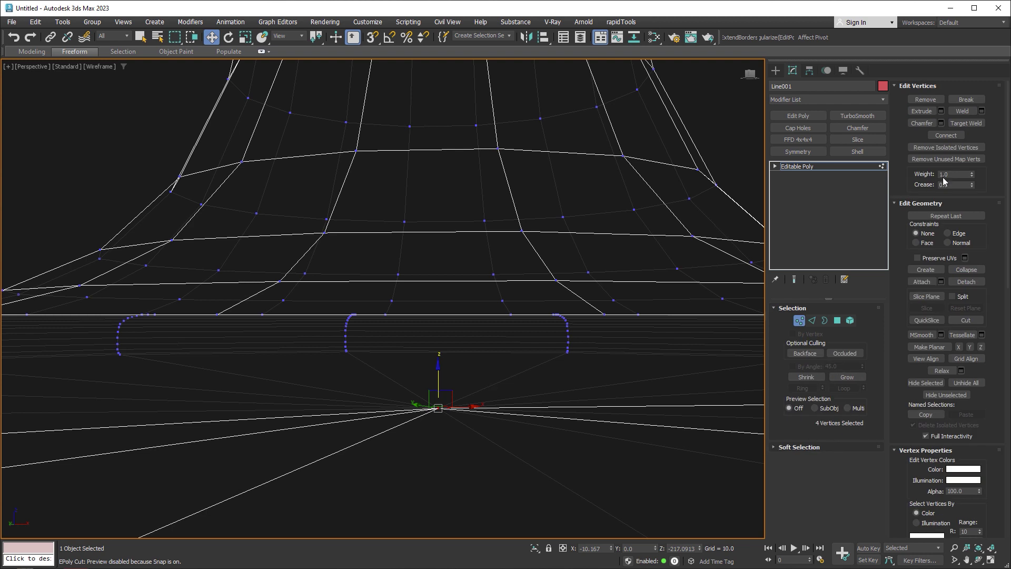
Weld again with threshold 1, then test by moving the vertex and undoing.
left_click(981, 111)
mouse_move(401, 305)
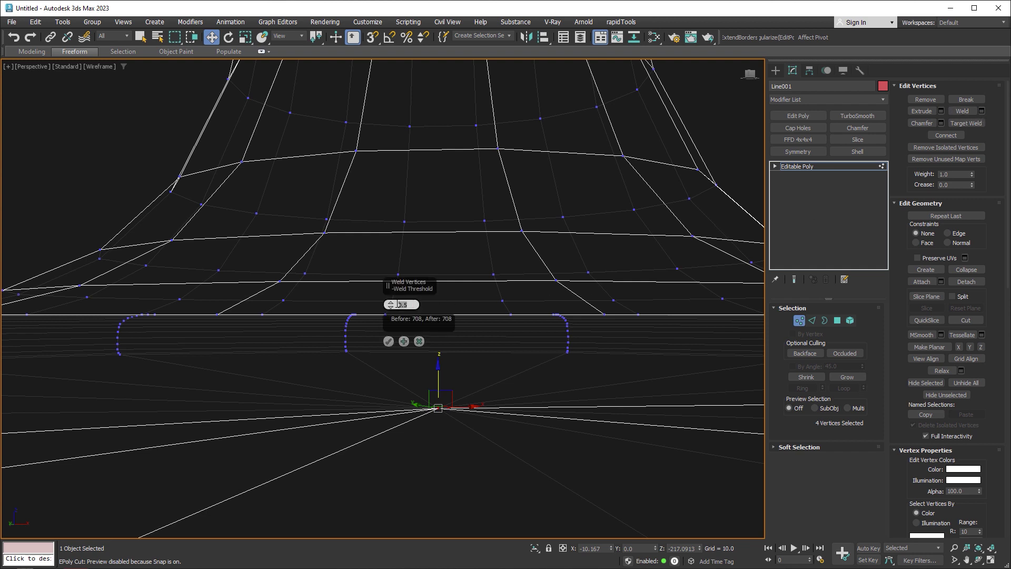
type("1")
left_click(388, 343)
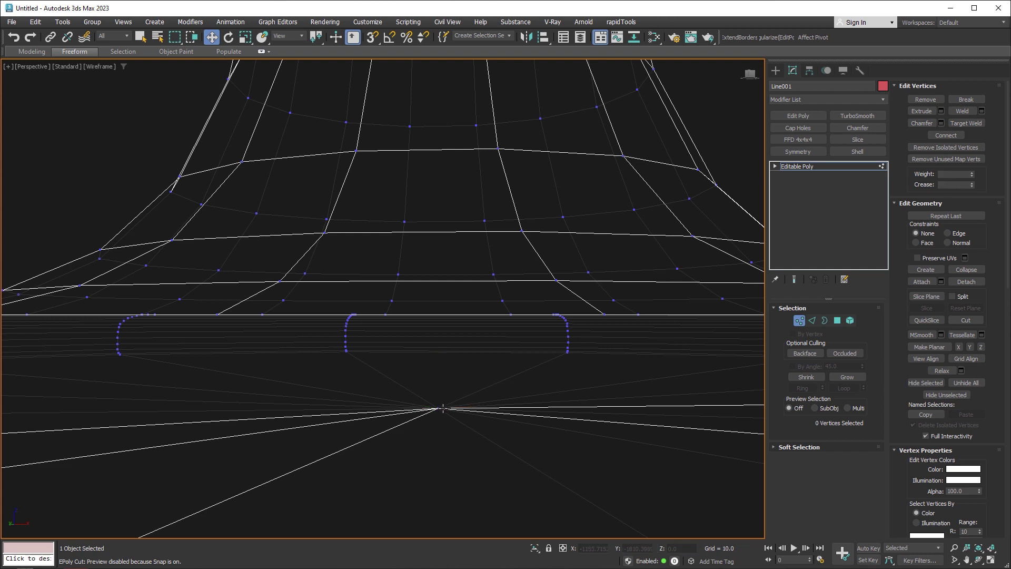
mouse_move(442, 383)
left_mouse_down()
mouse_move(442, 361)
mouse_move(442, 397)
mouse_move(468, 407)
mouse_move(446, 406)
left_mouse_up()
key("ctrl+z")
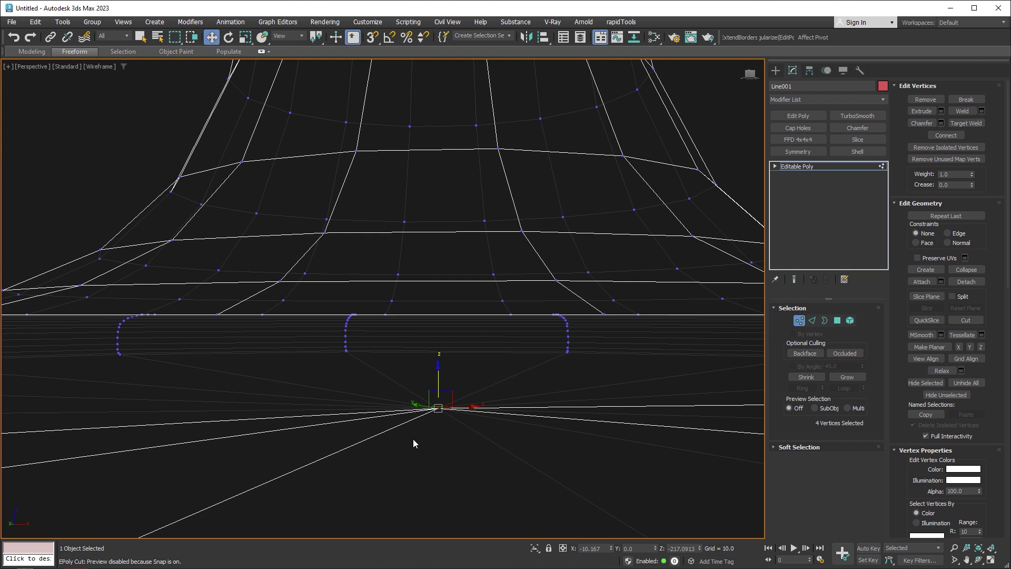
Turn on the xView Overlapping Vertices check and review its 0.01 tolerance, which reports 4 vertices.
left_click(8, 67)
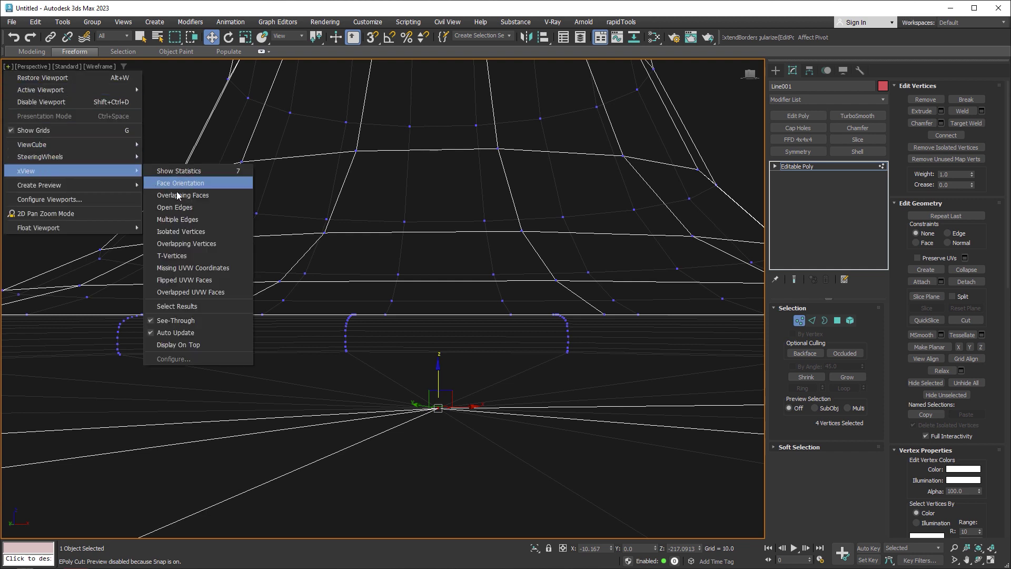
mouse_move(27, 170)
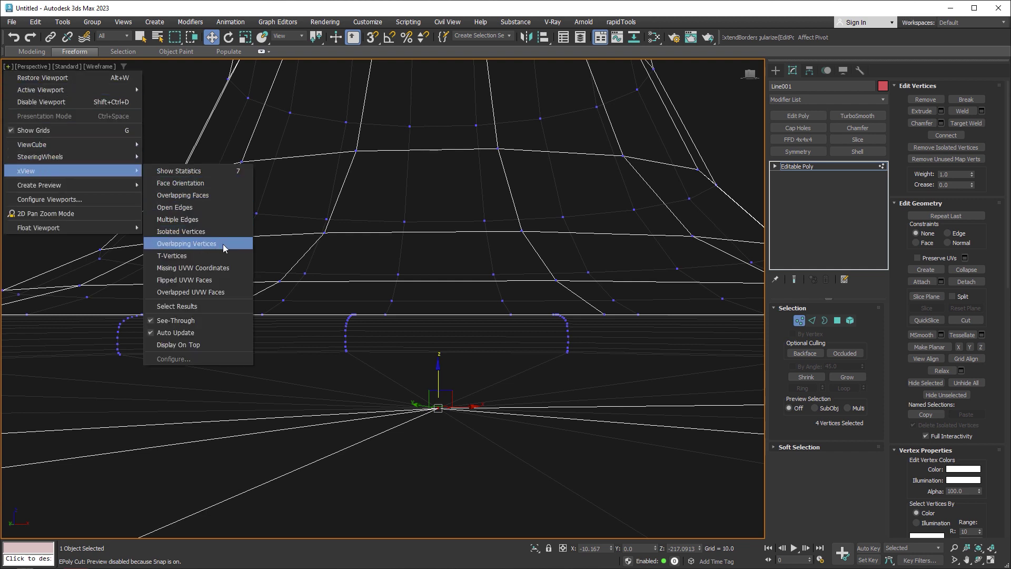
left_click(224, 248)
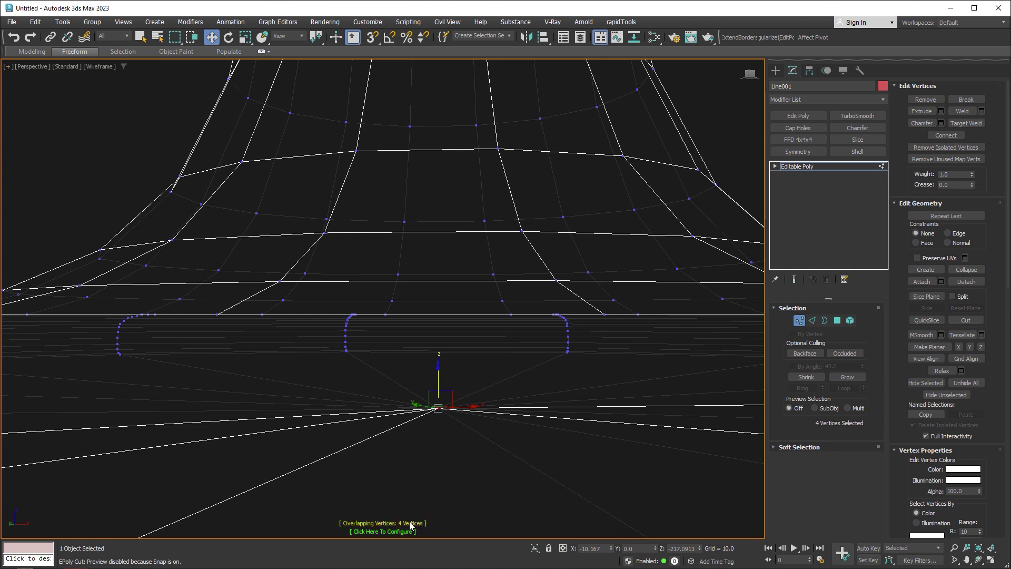
left_click(396, 531)
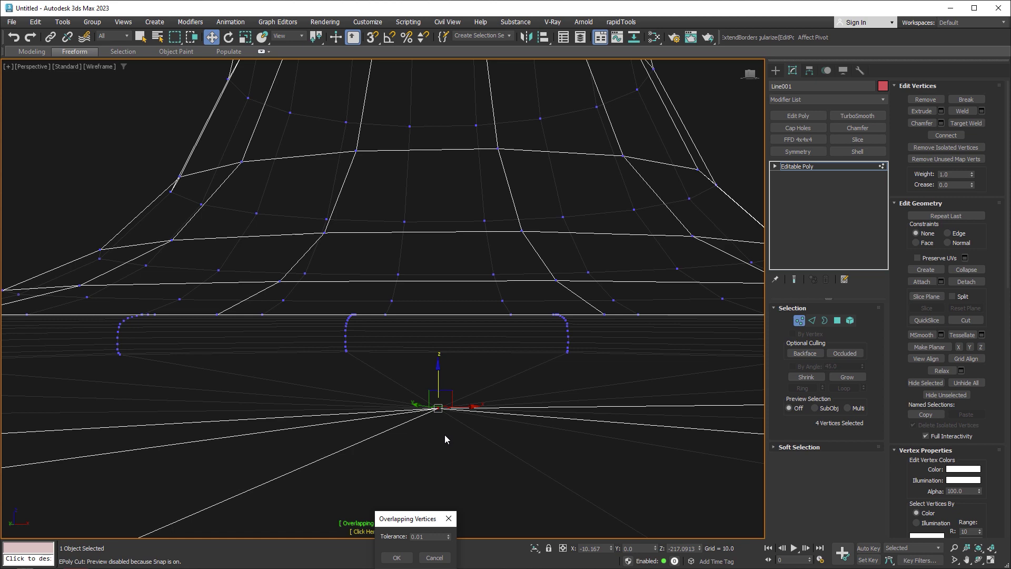
left_click(448, 519)
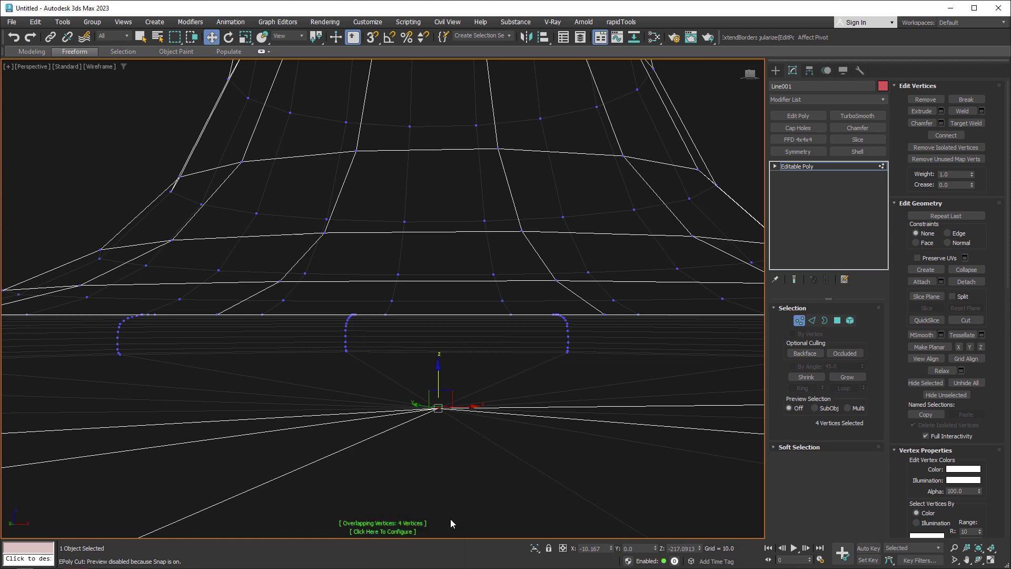
Delete the glass base's centre vertex and its fan of faces.
scroll(453, 510, "down", 2)
scroll(459, 484, "down", 5)
scroll(458, 468, "down", 4)
scroll(456, 466, "down", 5)
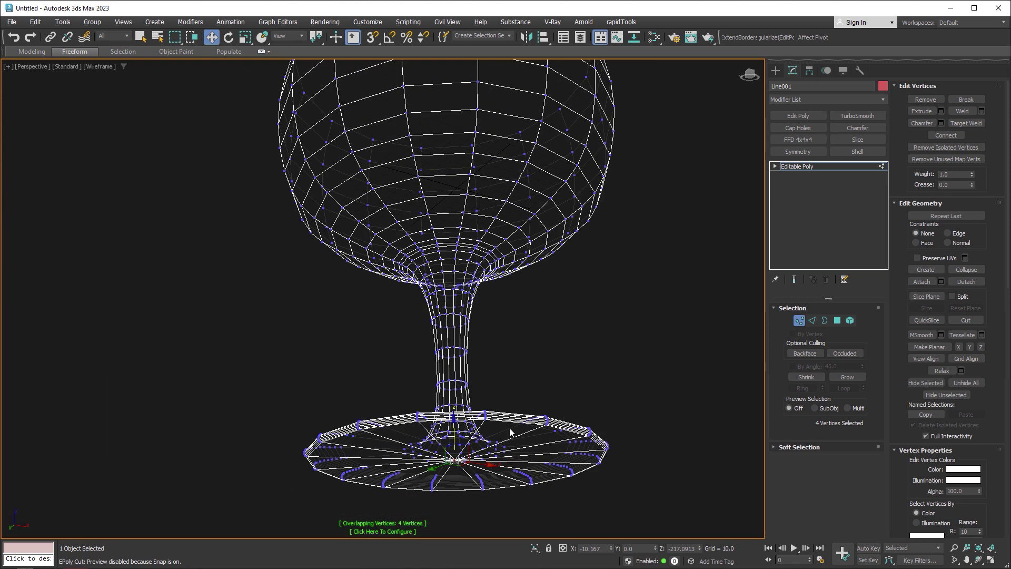
left_click(561, 374)
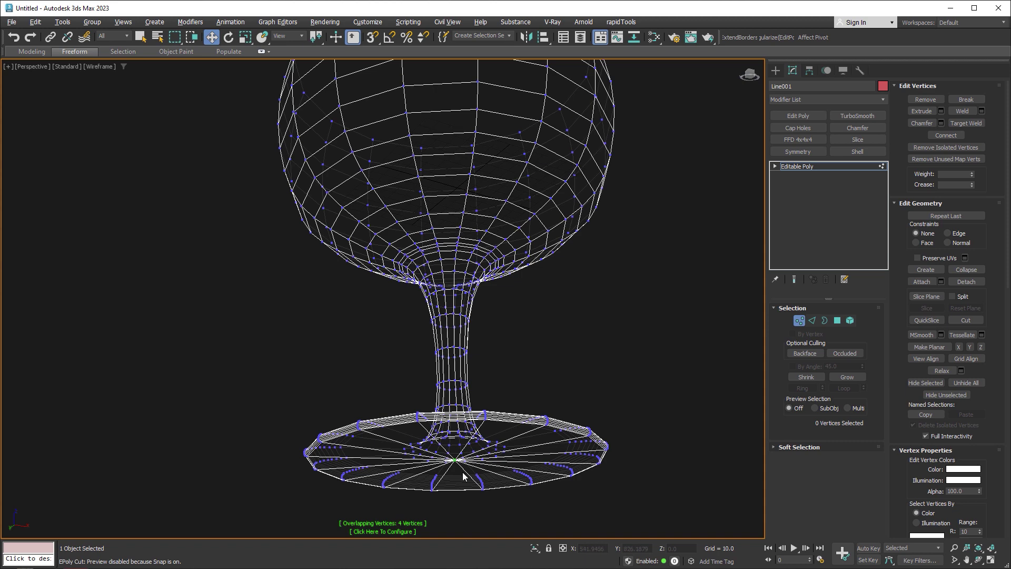
scroll(454, 468, "up", 4)
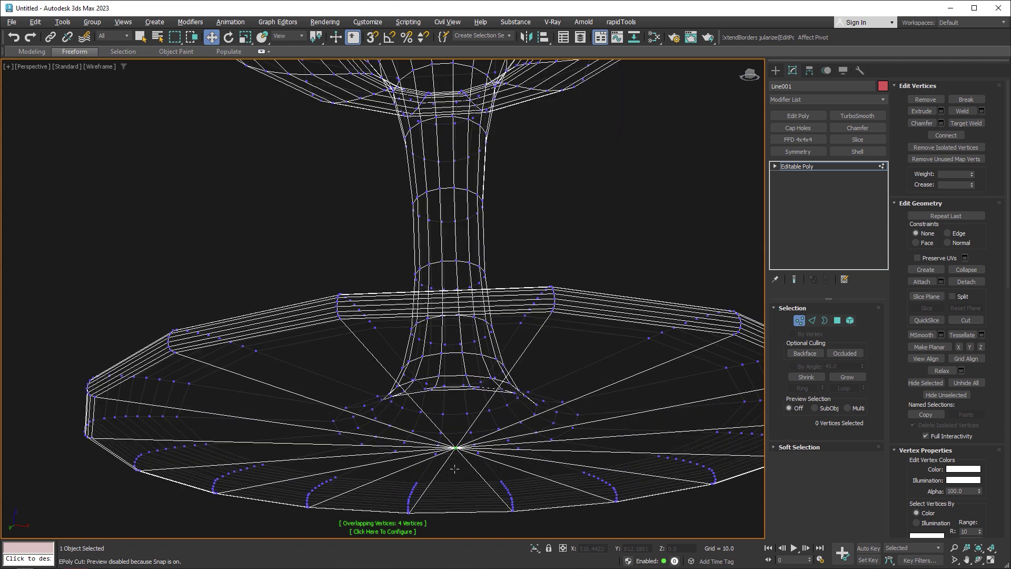
key("ctrl+z")
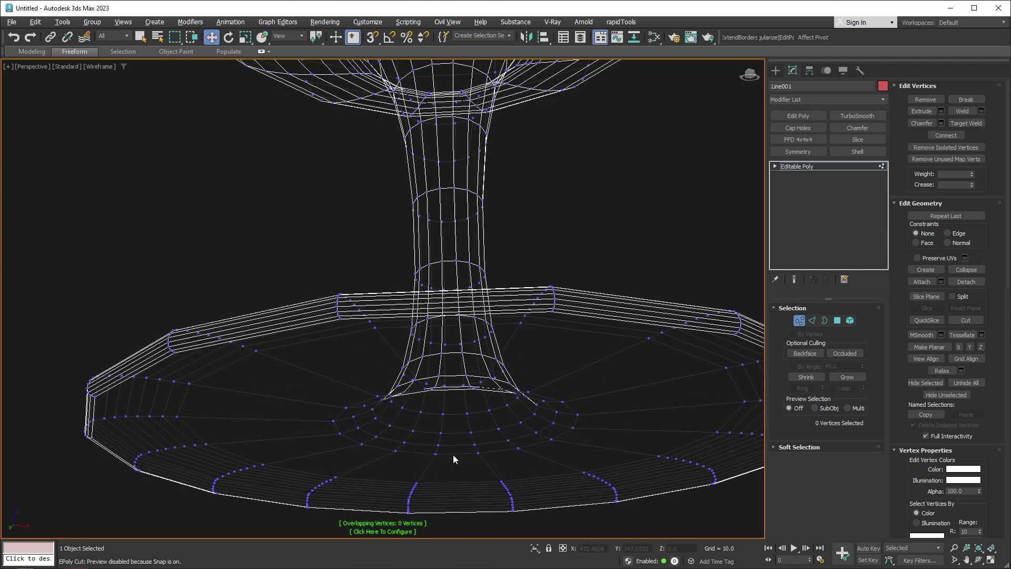
Scale the base's open border loop to 75% and collapse its 16 vertices into one centre point.
left_click(825, 320)
left_click(636, 328)
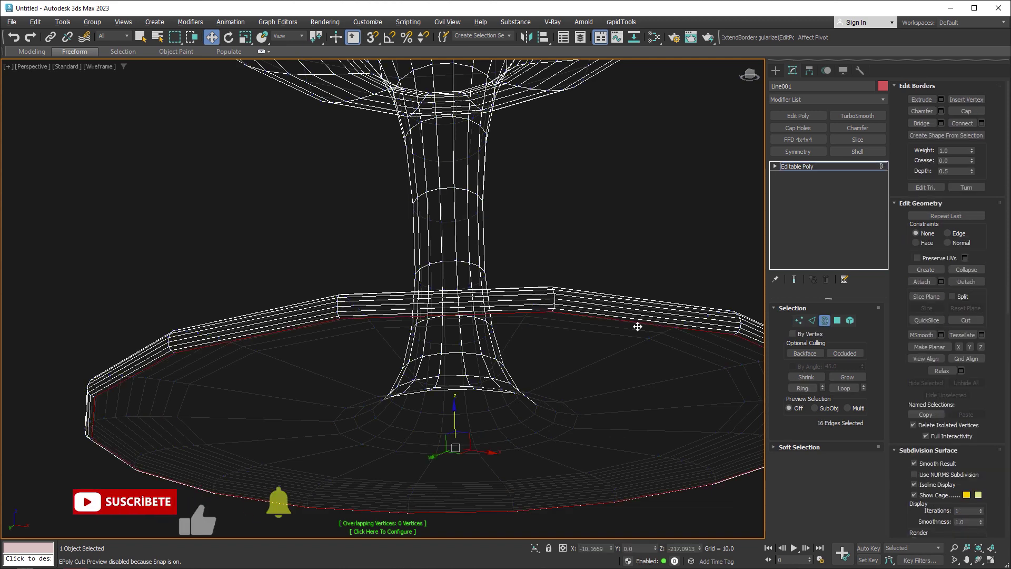
key("e")
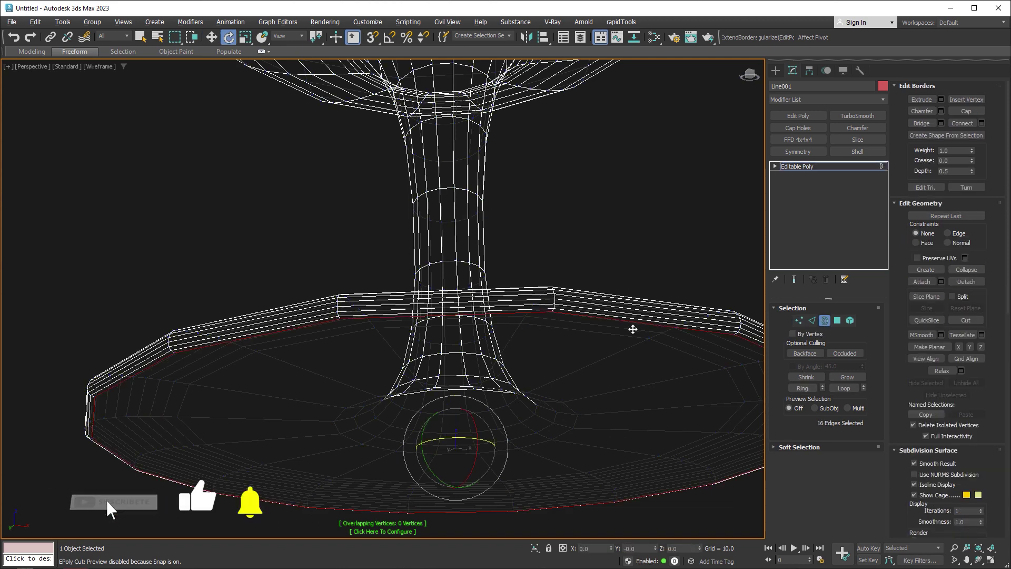
key("r")
left_click_drag(453, 453, 452, 446)
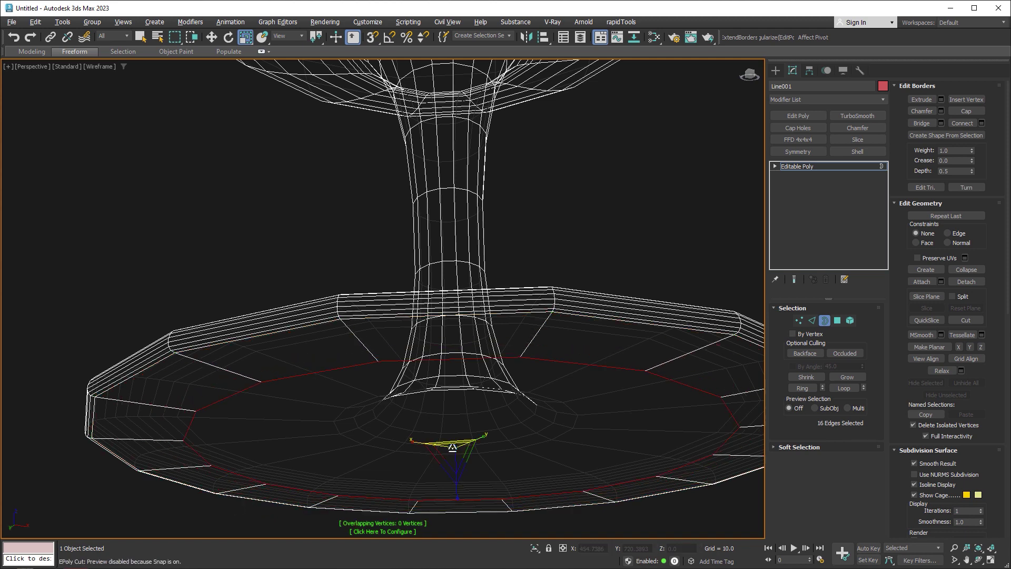
left_click(799, 321)
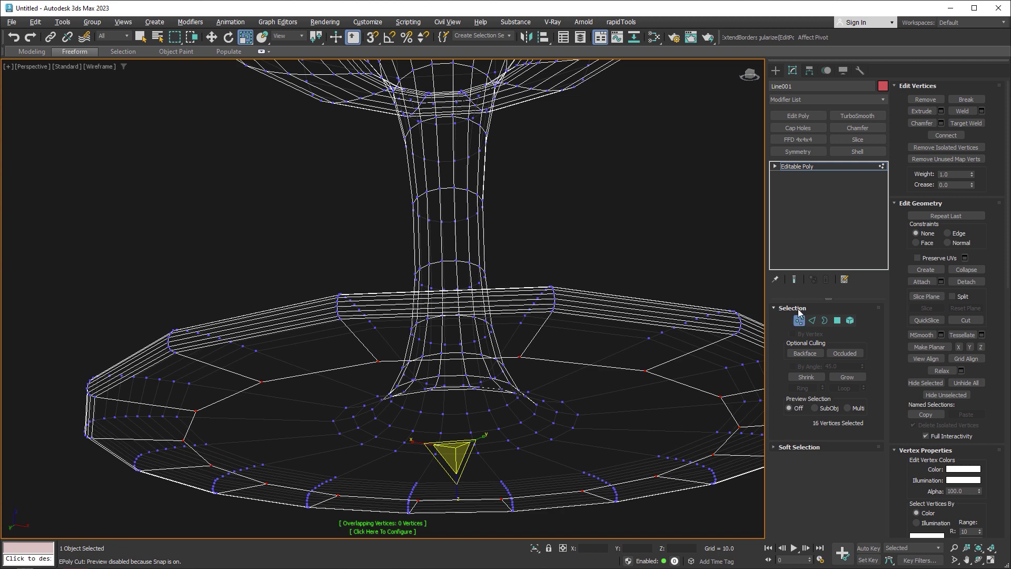
left_click(973, 271)
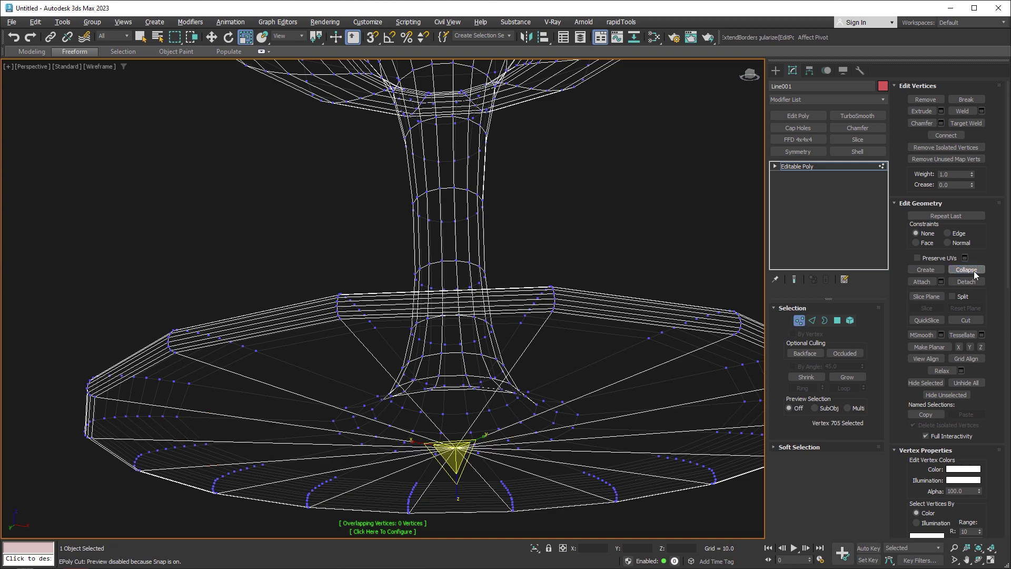
left_click(438, 527)
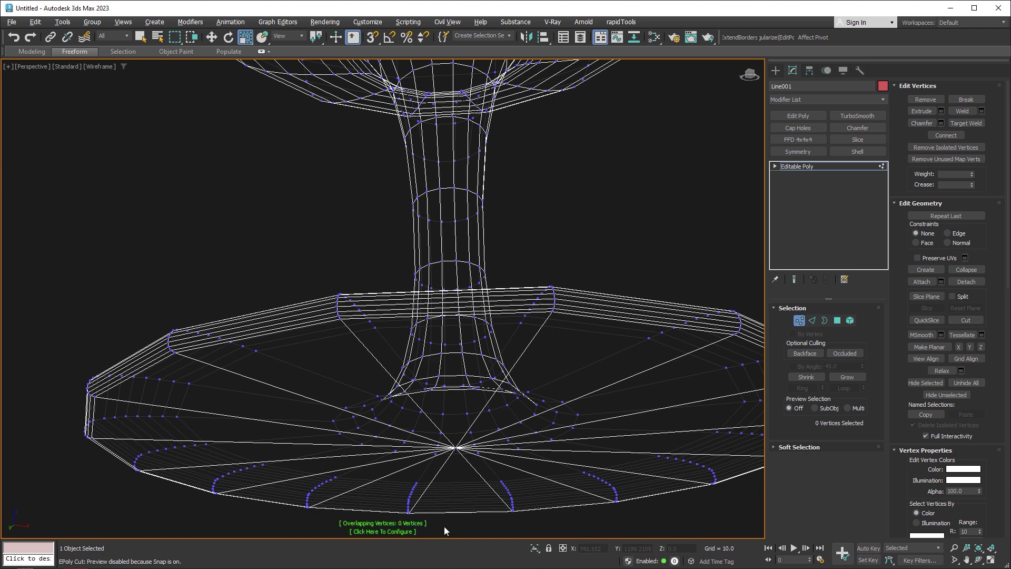
left_click(412, 528)
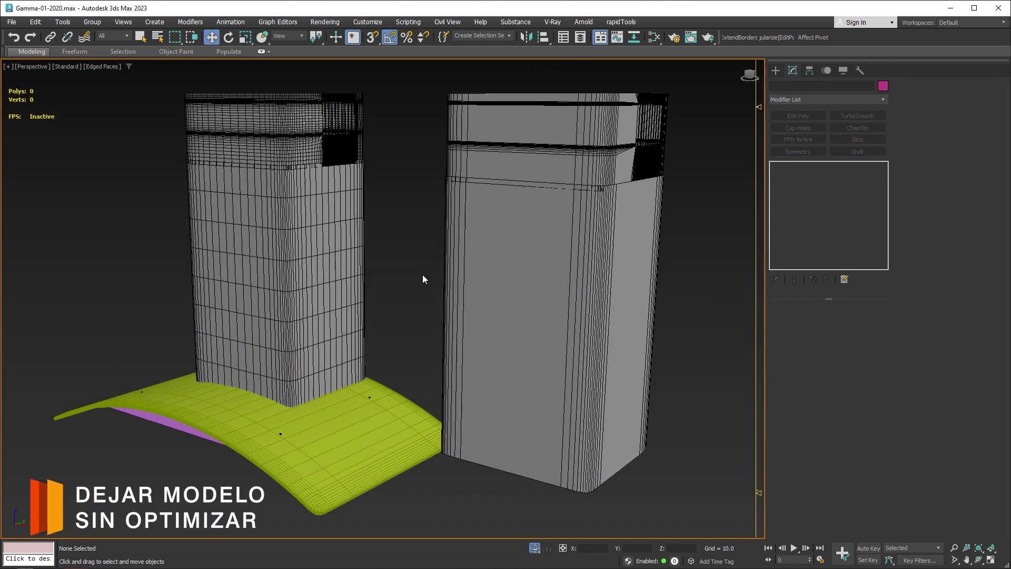
Select the left tower Box045 and zoom out to frame the tower, curved base and tall box.
left_click(354, 249)
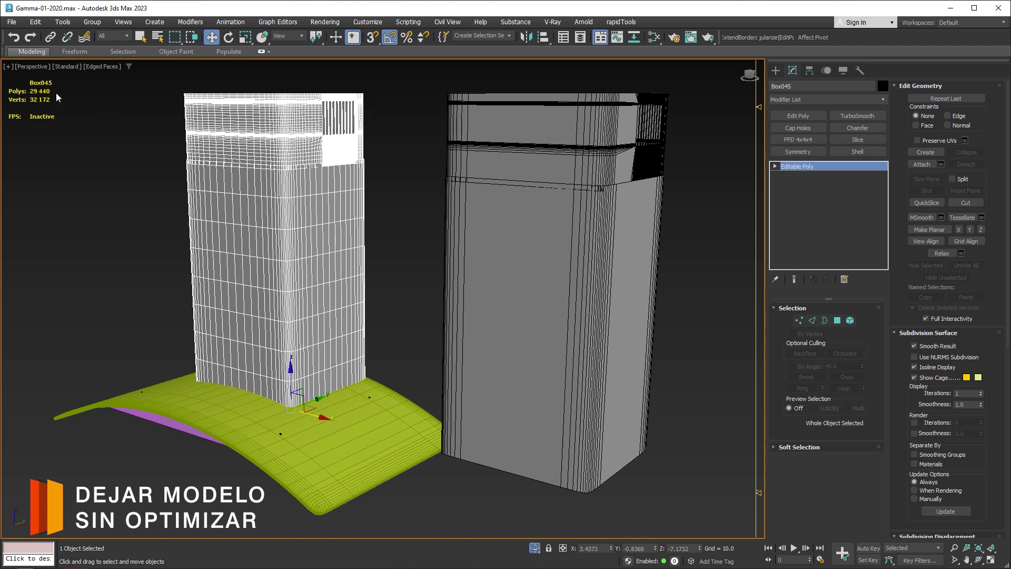
left_click(461, 283)
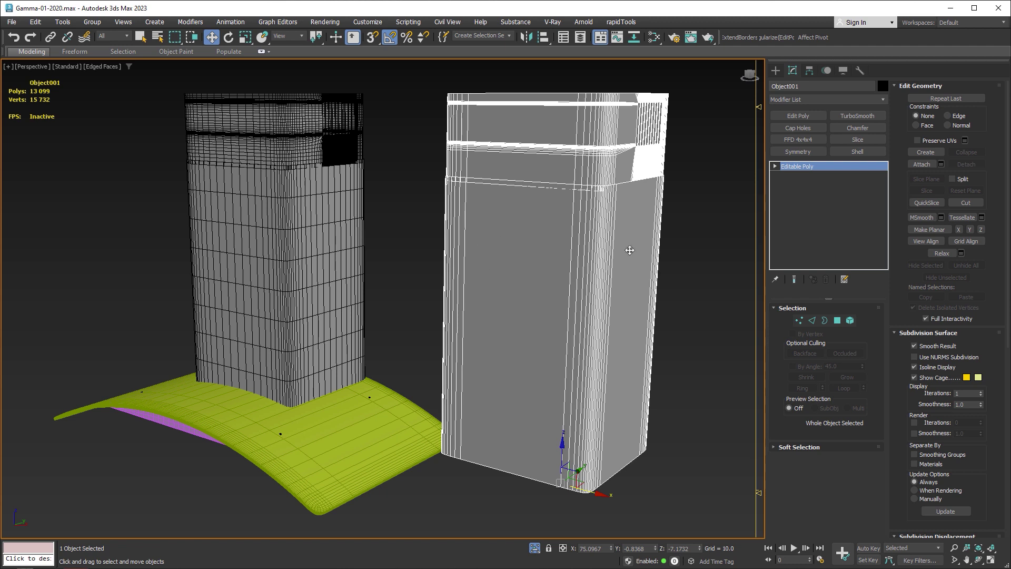
mouse_move(422, 233)
middle_mouse_down("alt")
mouse_move(384, 261)
mouse_move(466, 235)
mouse_move(435, 247)
middle_mouse_up("alt")
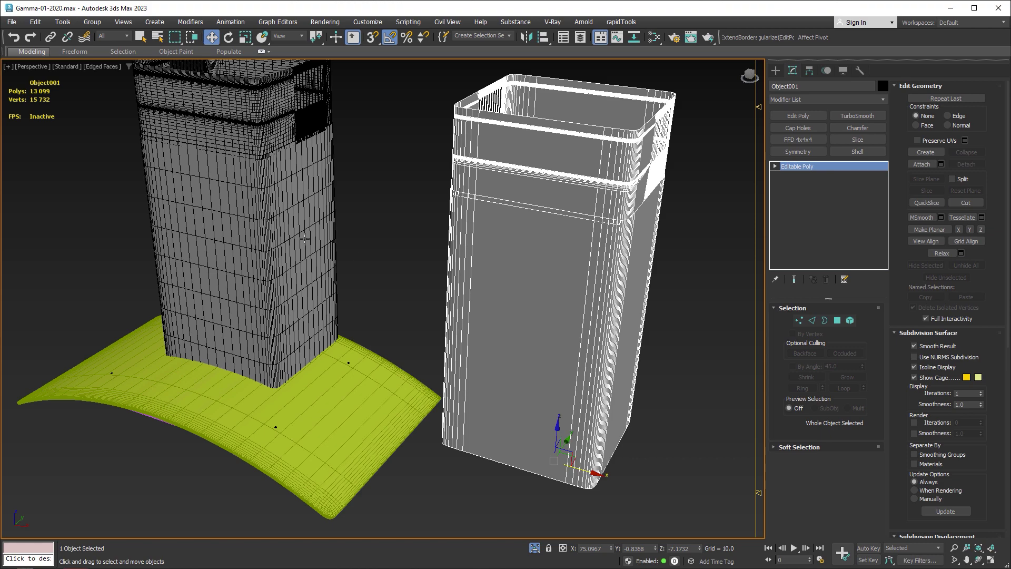
left_click(336, 237)
scroll(319, 247, "down", 2)
scroll(308, 252, "down", 2)
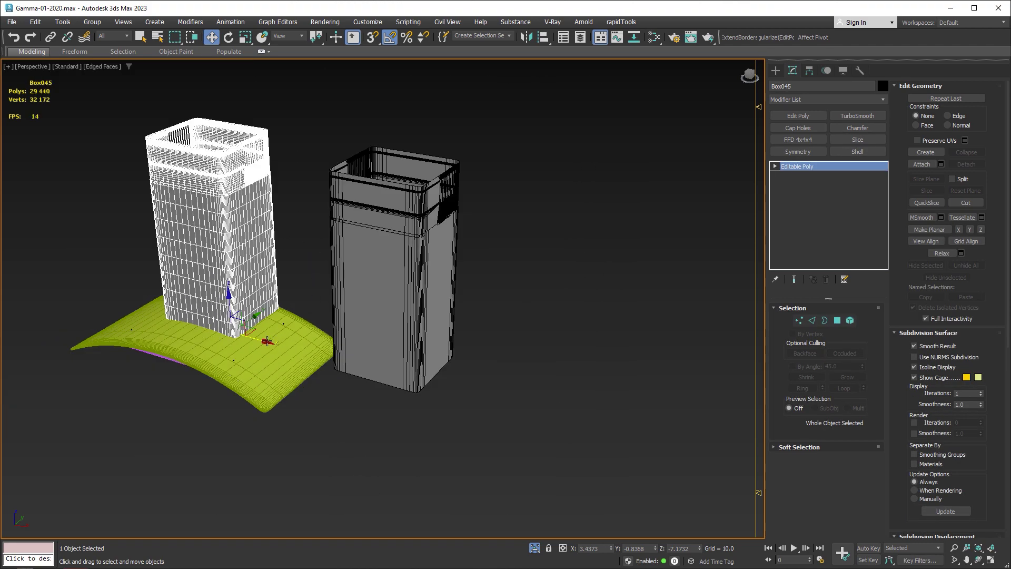
Clone the tower to the right as Box053 and remove the vertical edge loops across its front.
left_click_drag(268, 340, 621, 463, "shift")
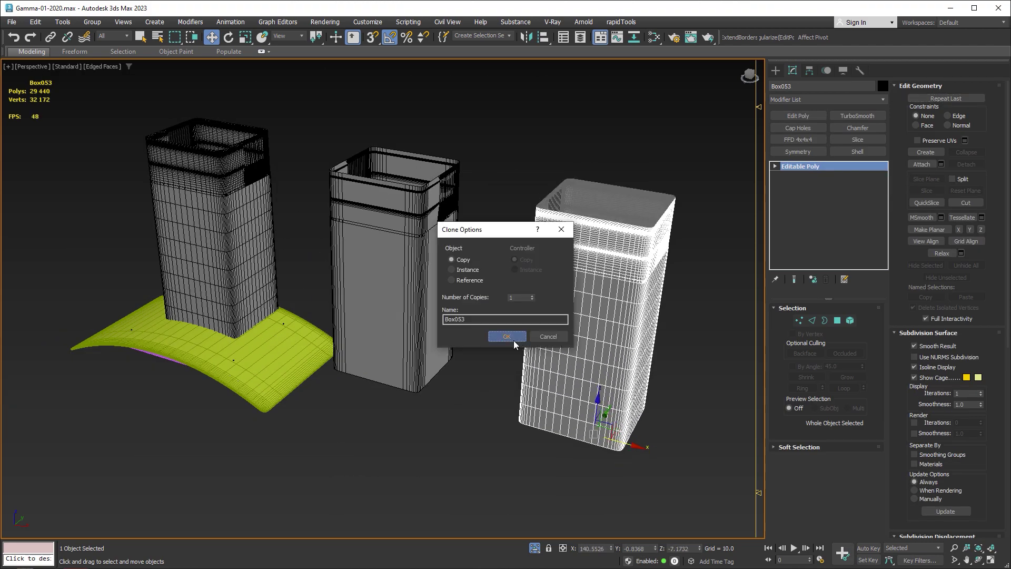
left_click(513, 339)
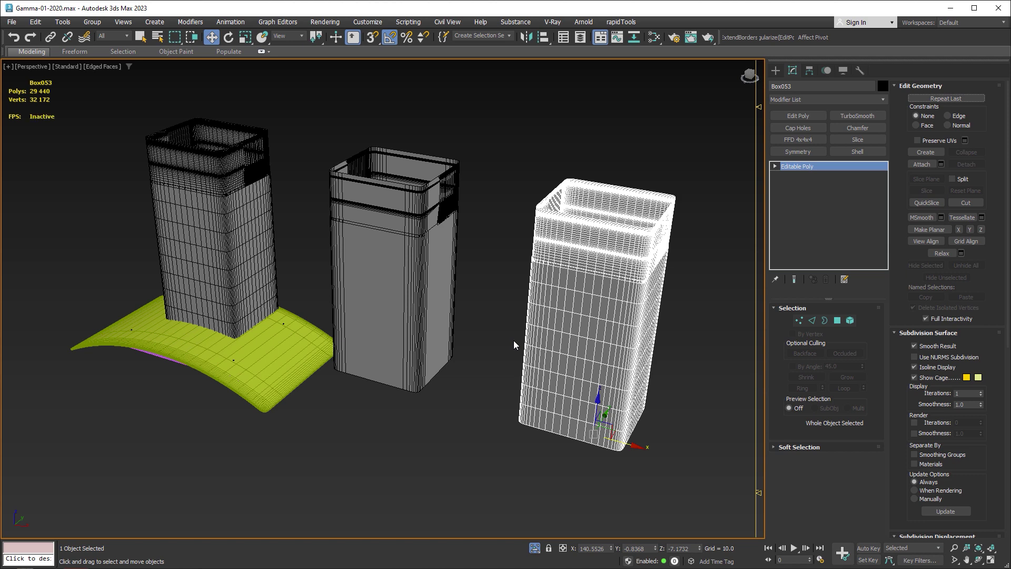
key("2")
scroll(582, 289, "up", 1)
scroll(567, 296, "up", 2)
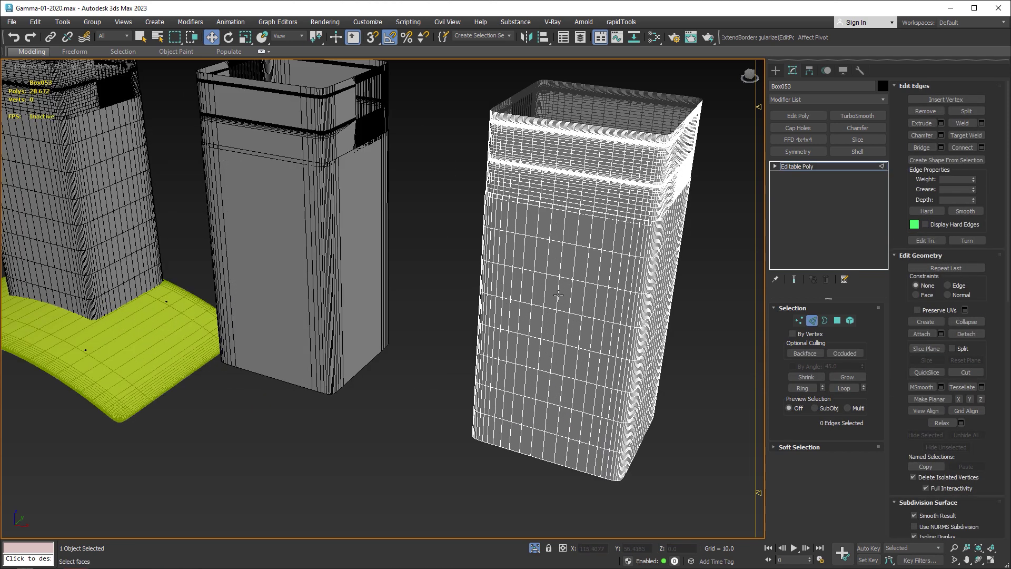
left_click(557, 295)
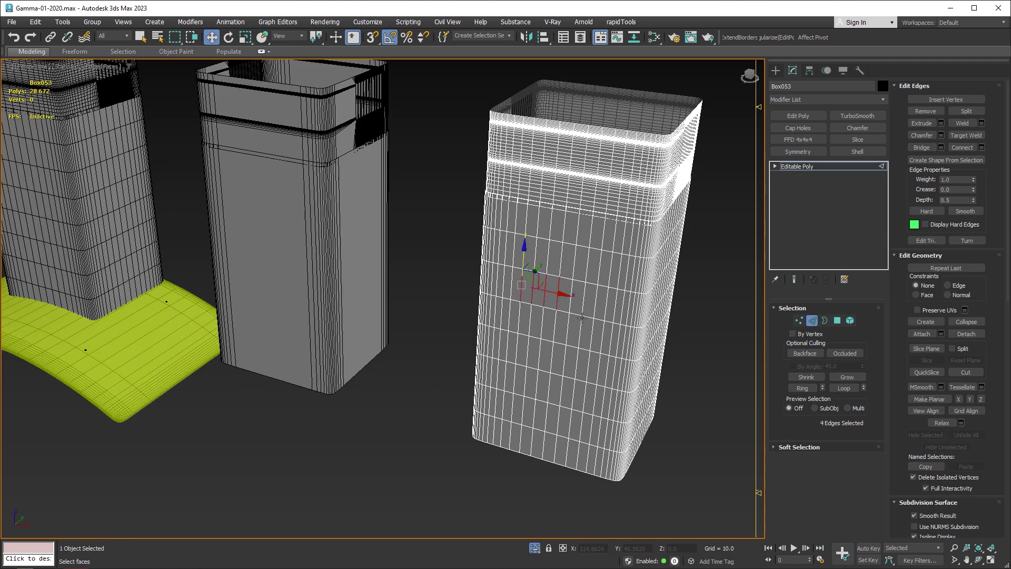
left_click_drag(524, 288, 585, 292)
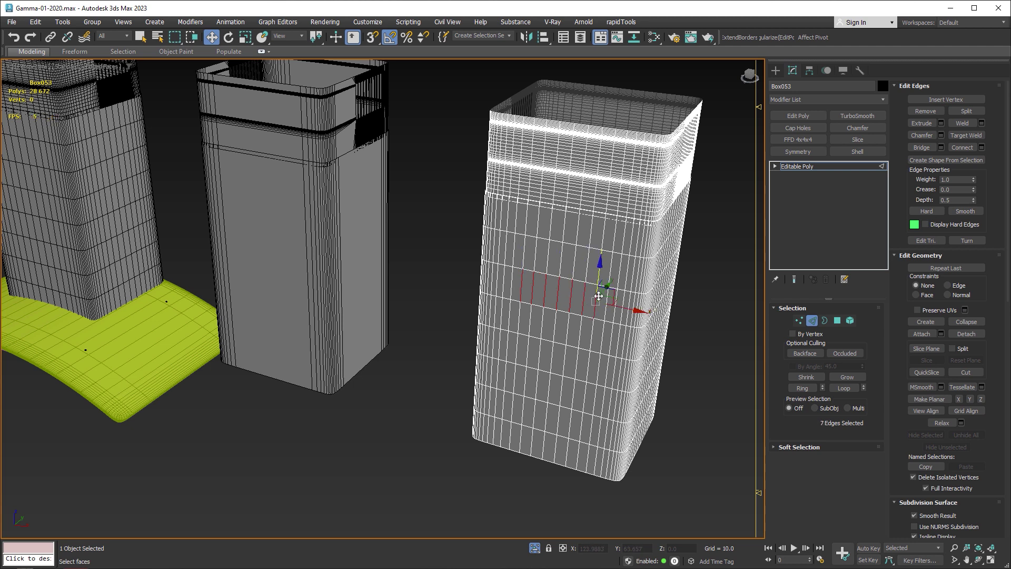
left_click(843, 388)
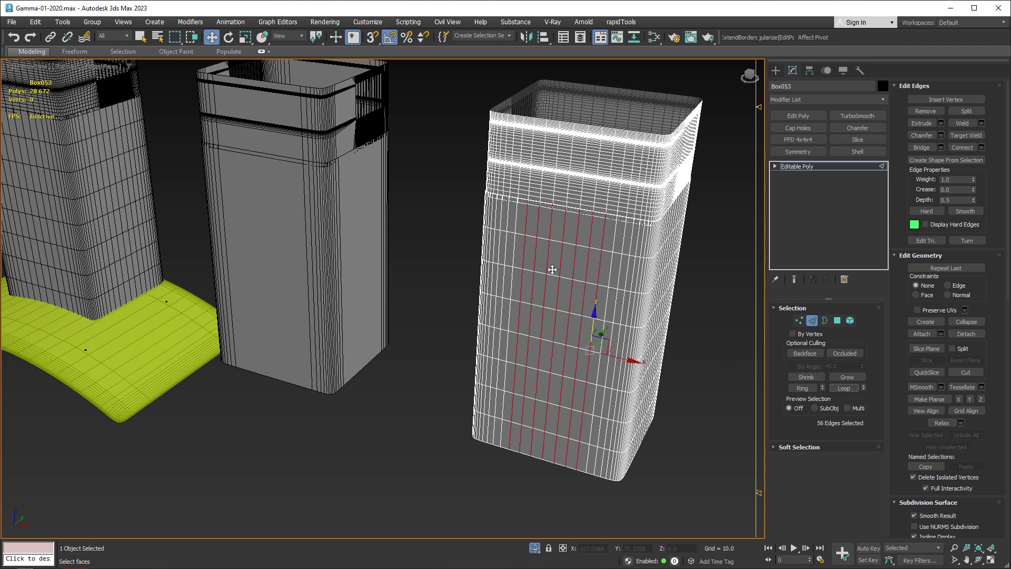
key("BackSpace")
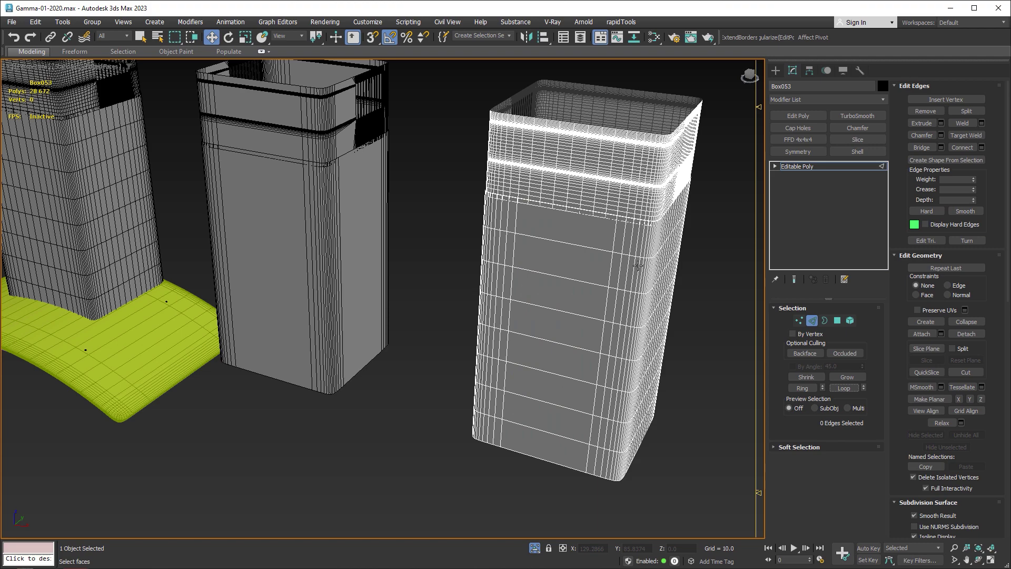
Select the curved green base Box001 and orbit down to see its purple underside.
middle_click_drag(627, 279, 589, 280, "alt")
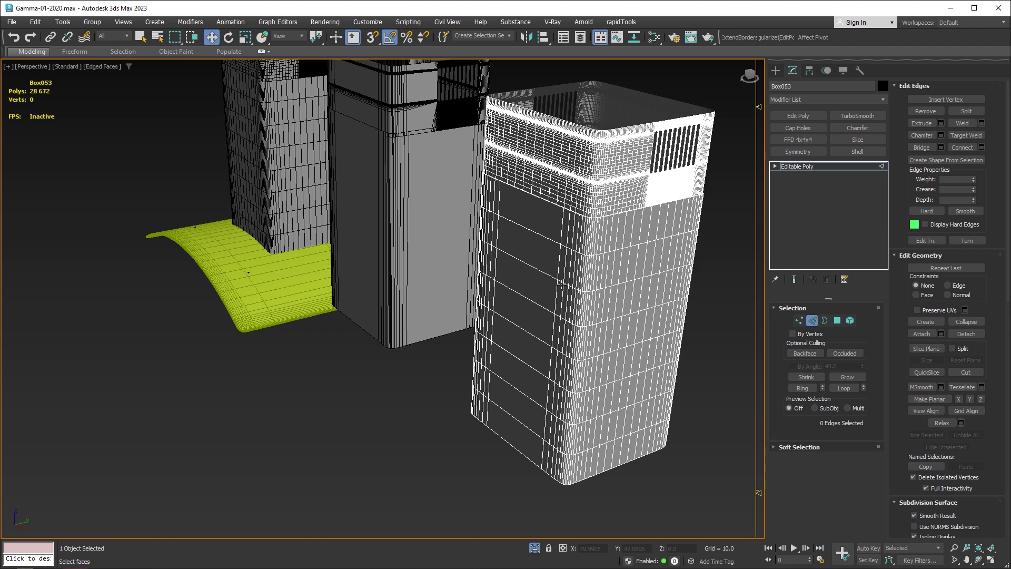
left_click(272, 288)
mouse_move(272, 294)
middle_mouse_down("alt")
mouse_move(288, 297)
mouse_move(295, 247)
middle_mouse_up("alt")
scroll(314, 282, "up", 5)
mouse_move(314, 282)
middle_mouse_down("alt")
mouse_move(341, 313)
mouse_move(234, 213)
middle_mouse_up("alt")
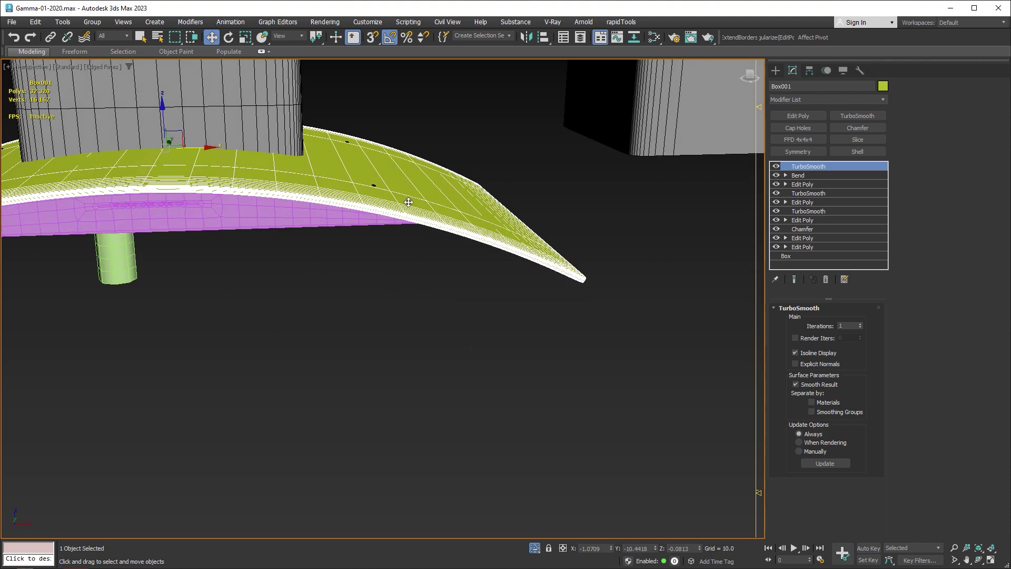
Orbit to view the top surface of the curved base Box001.
mouse_move(462, 199)
middle_mouse_down("alt")
mouse_move(392, 200)
mouse_move(342, 237)
middle_mouse_up("alt")
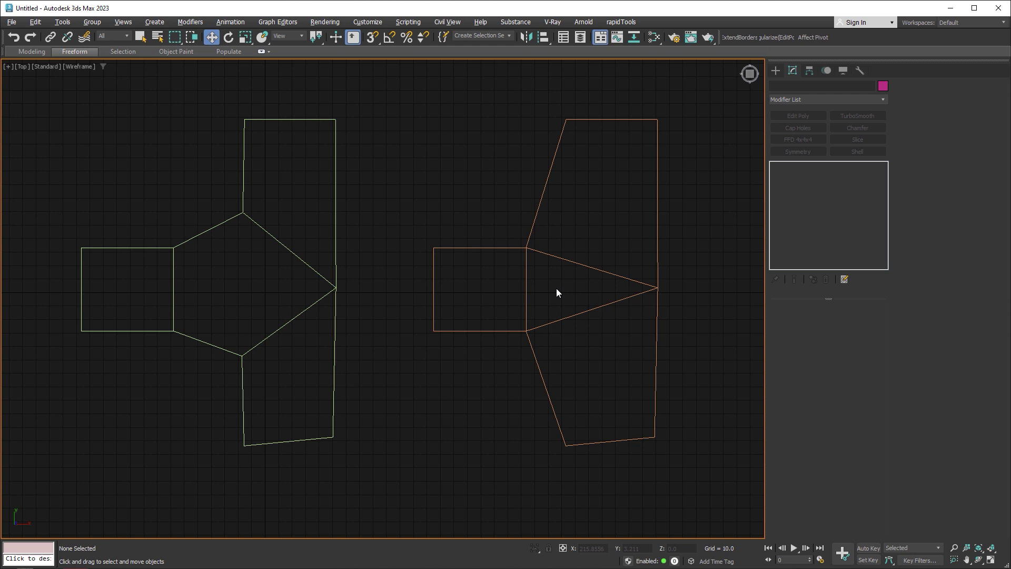
Add a TurboSmooth modifier to both flat Plane meshes and switch each one off.
left_click(274, 271)
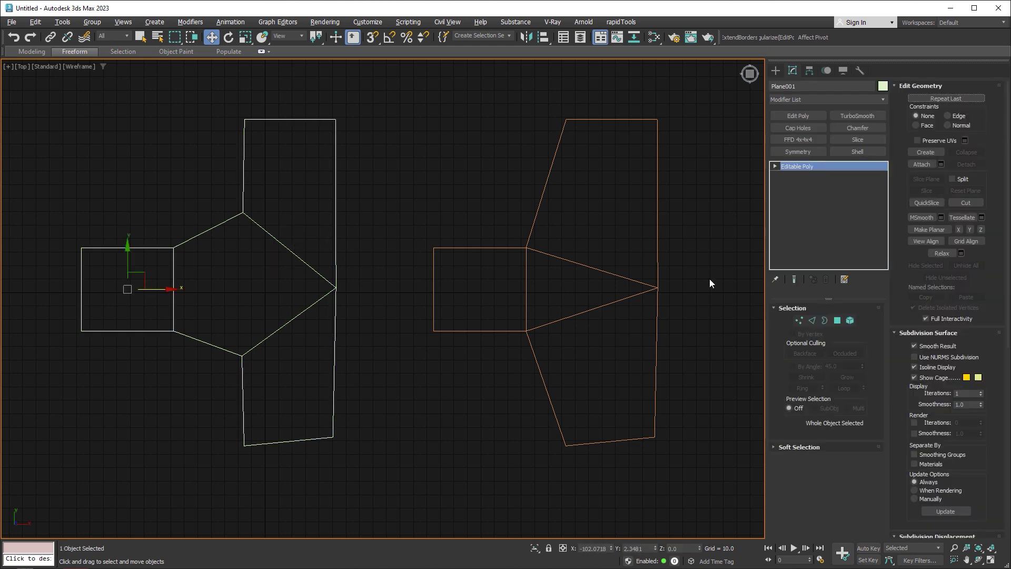
left_click(845, 116)
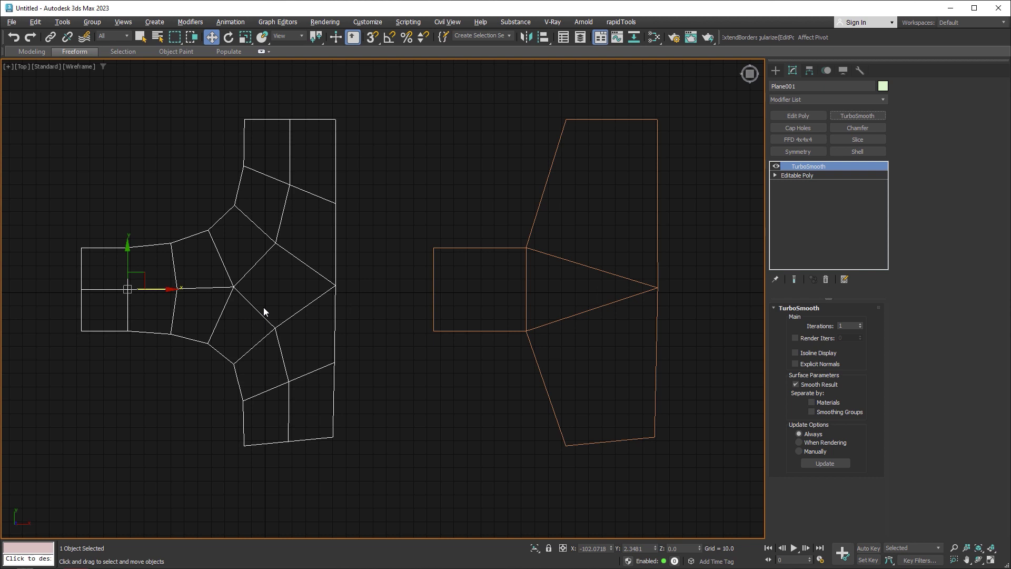
left_click_drag(550, 266, 605, 253)
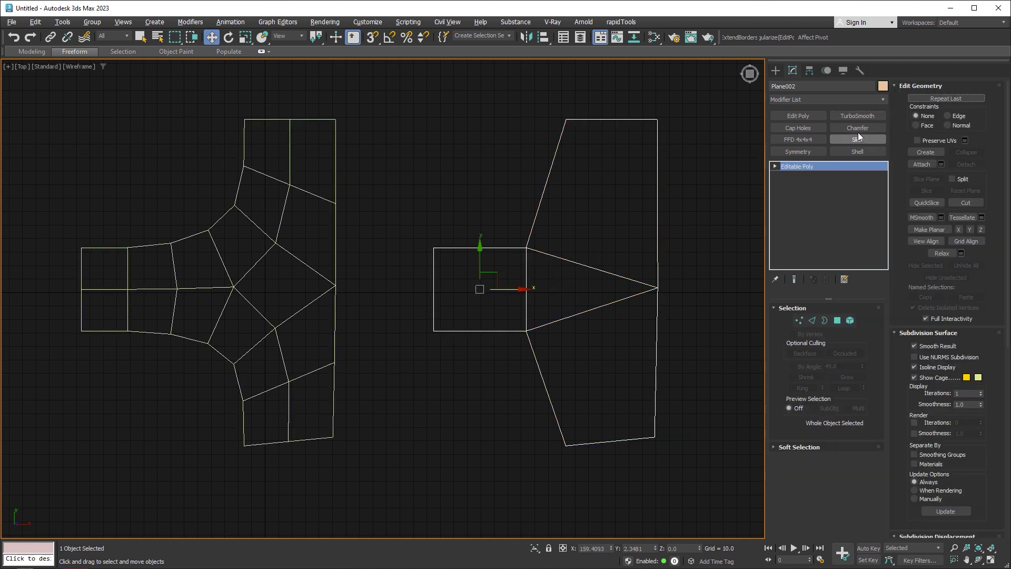
left_click(867, 117)
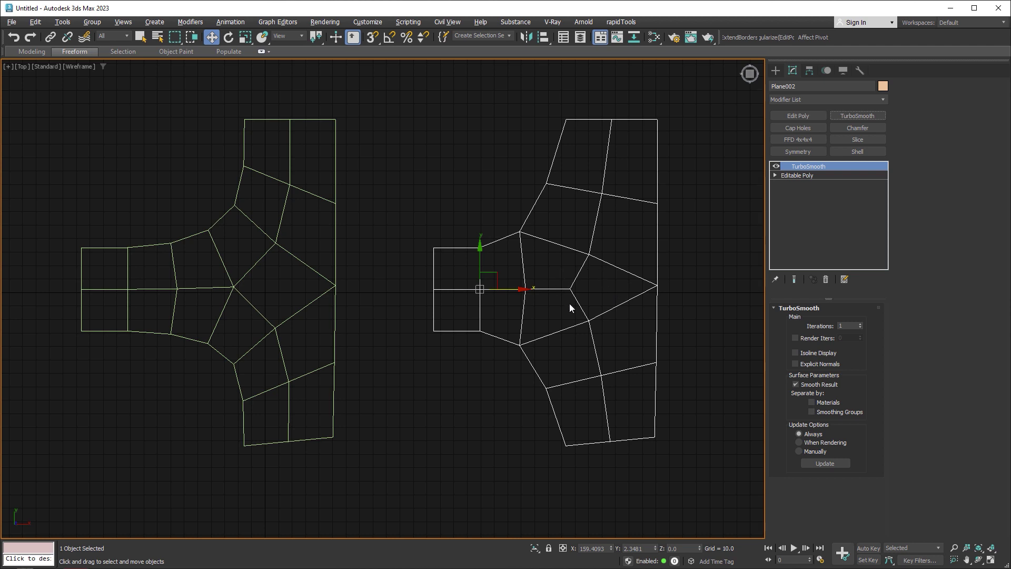
left_click(776, 167)
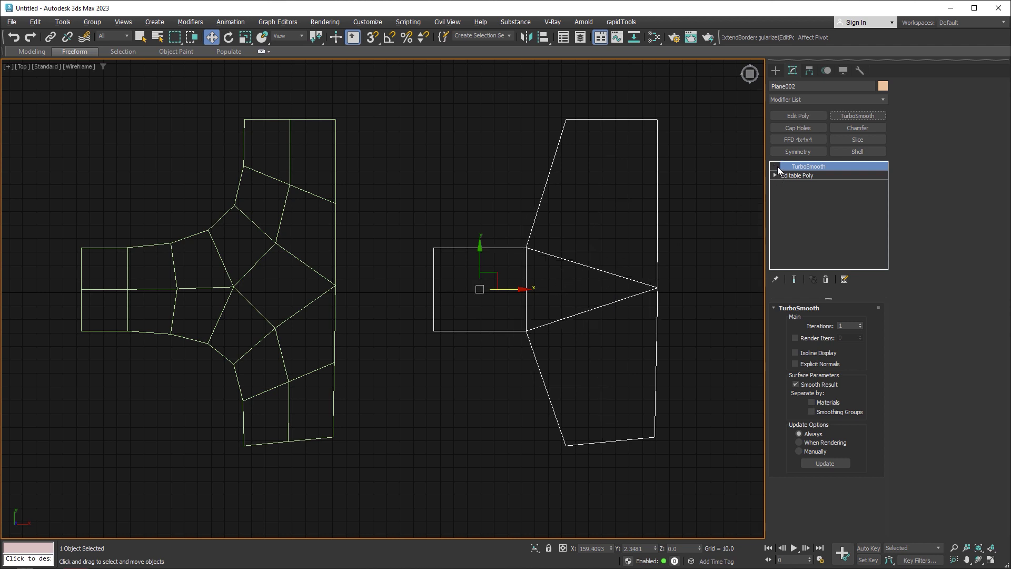
left_click(304, 307)
left_click(776, 166)
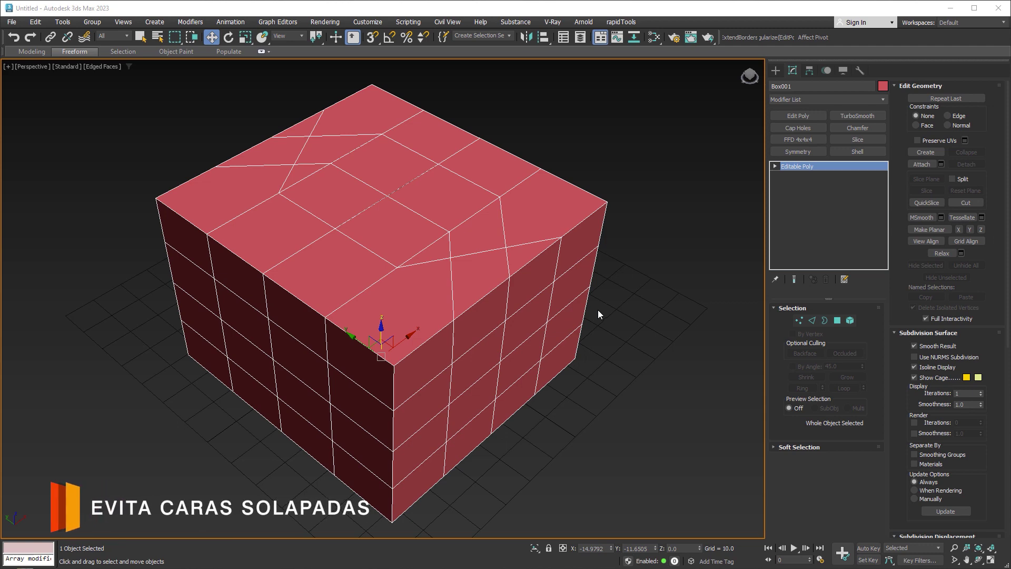
In Polygon mode, select several polygons on the red box's top, including polygon 27.
mouse_move(598, 309)
middle_mouse_down("alt")
mouse_move(601, 286)
mouse_move(567, 287)
mouse_move(577, 302)
mouse_move(586, 298)
middle_mouse_up("alt")
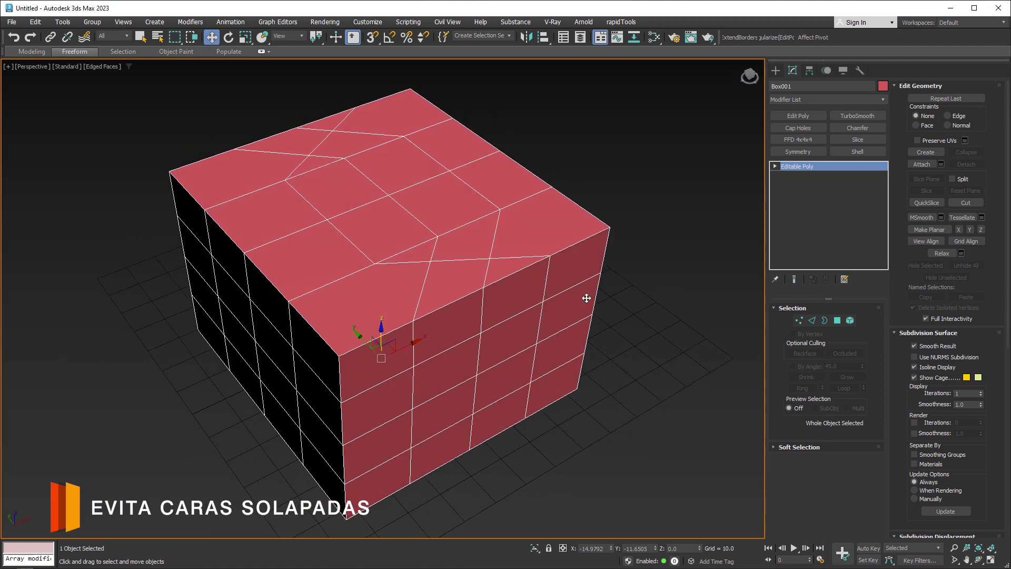
key("4")
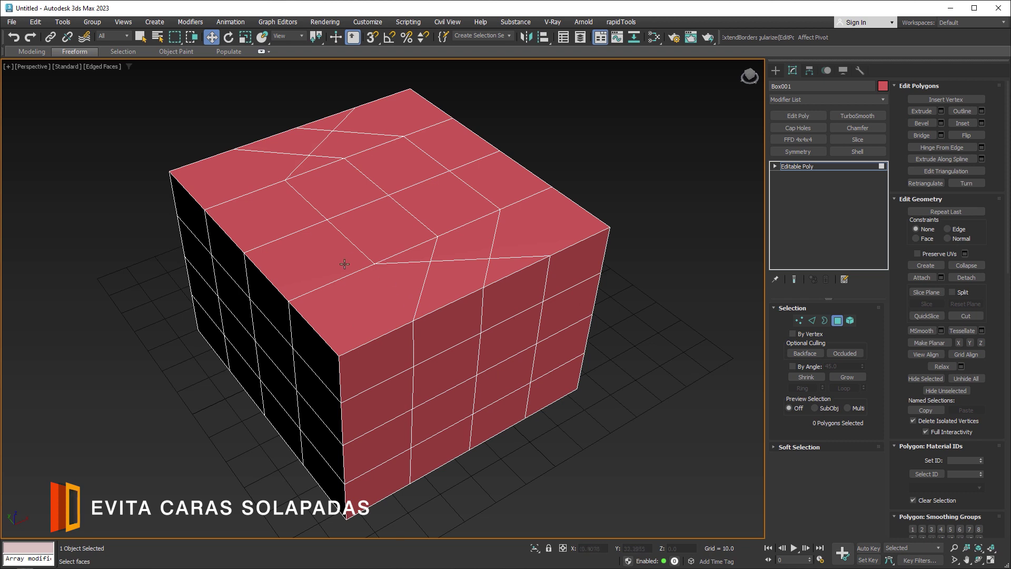
left_click(317, 251)
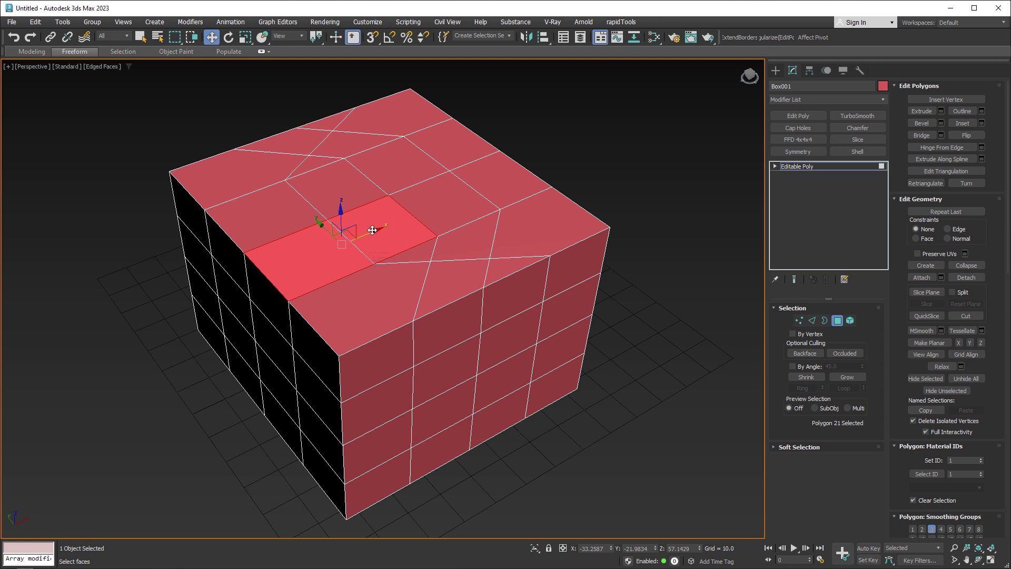
left_click(399, 166)
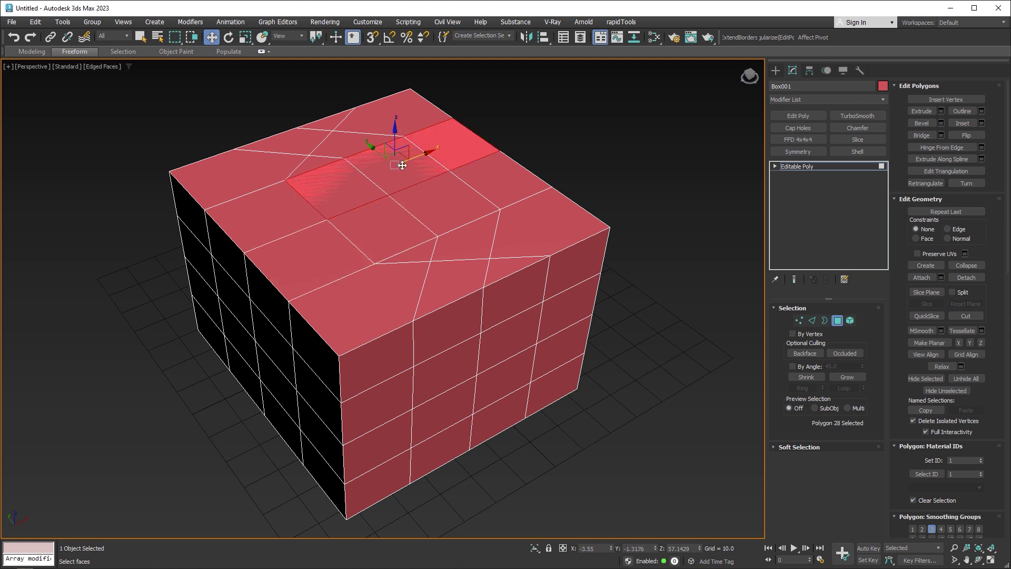
left_click(445, 207)
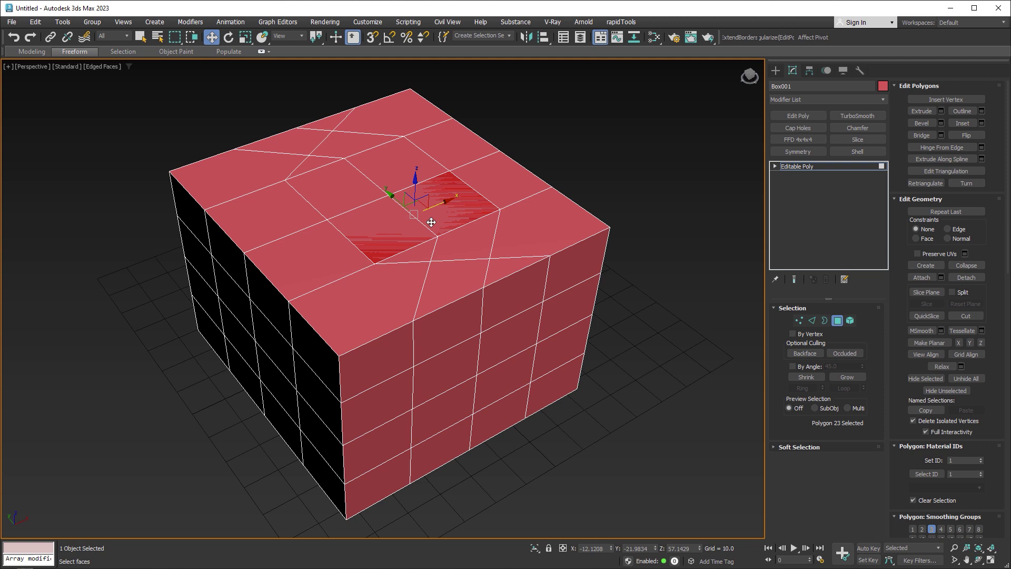
left_click(334, 182)
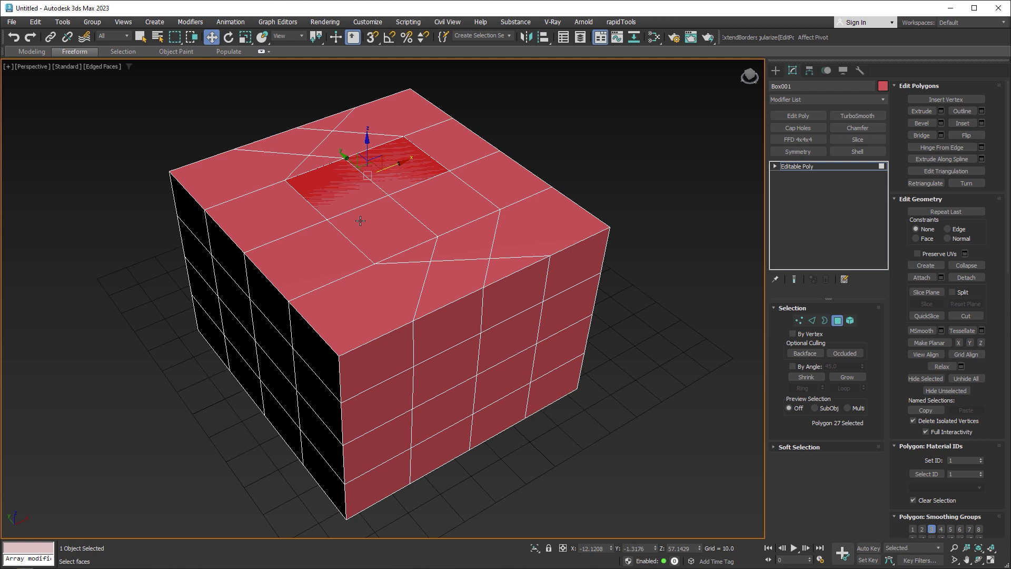
left_click(8, 67)
mouse_move(72, 171)
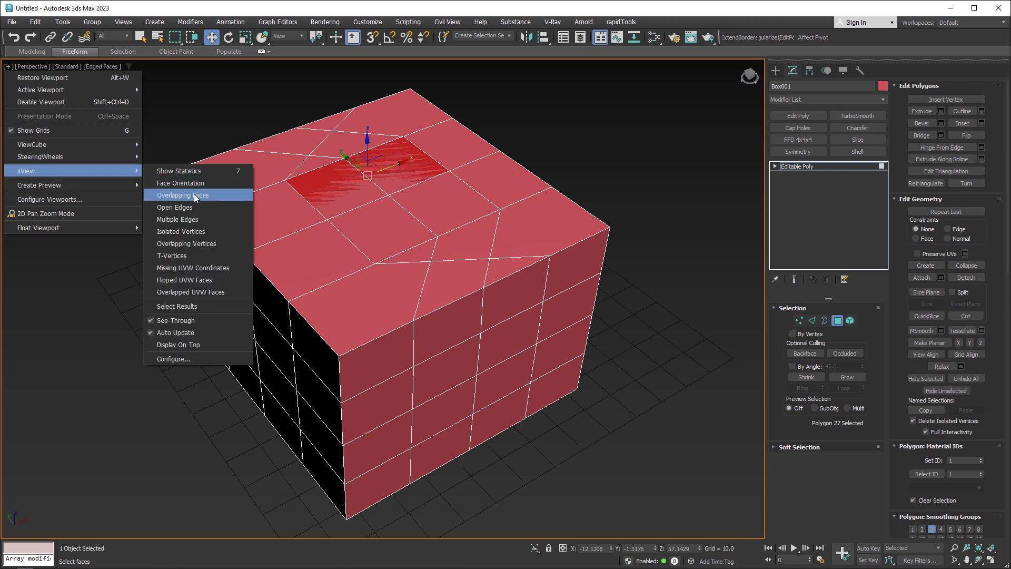
Enable the Overlapping Faces check and slide the hexagonal overlap's edge until it reports 0 faces.
left_click(214, 196)
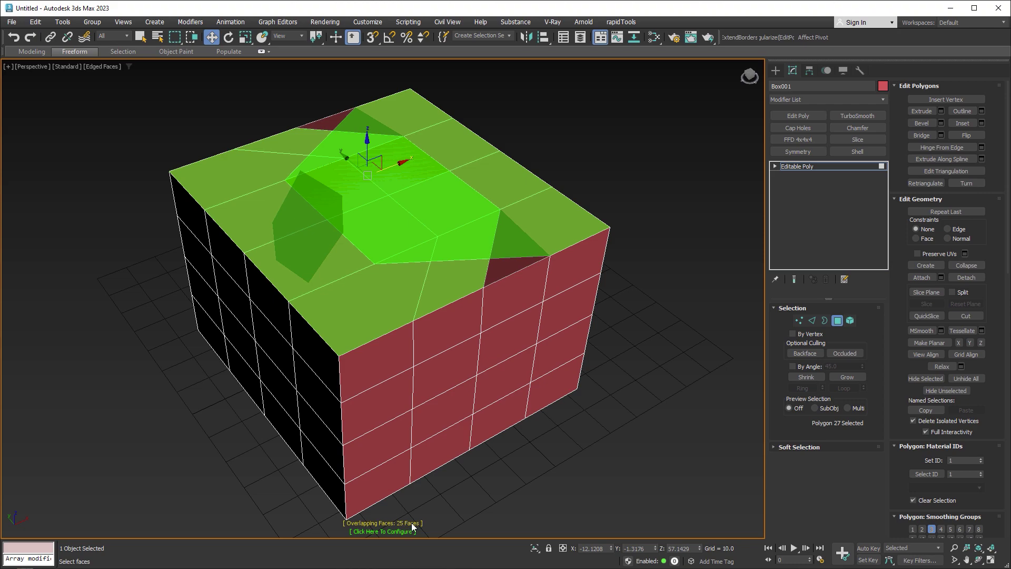
mouse_move(392, 362)
middle_mouse_down("alt")
mouse_move(522, 329)
mouse_move(378, 359)
mouse_move(334, 194)
mouse_move(342, 158)
mouse_move(368, 151)
mouse_move(421, 360)
mouse_move(298, 390)
middle_mouse_up("alt")
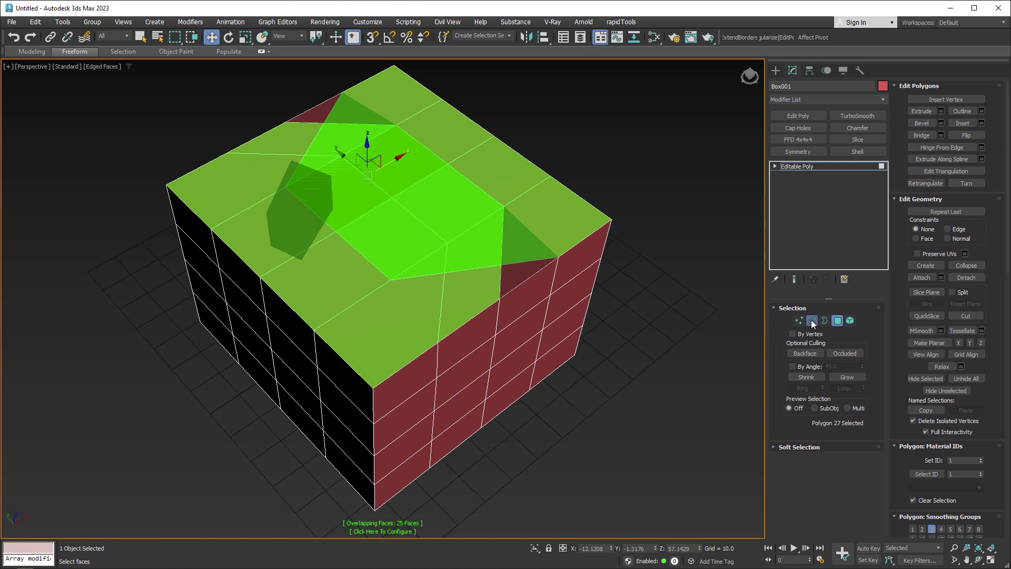
left_click(812, 320)
left_click(363, 237)
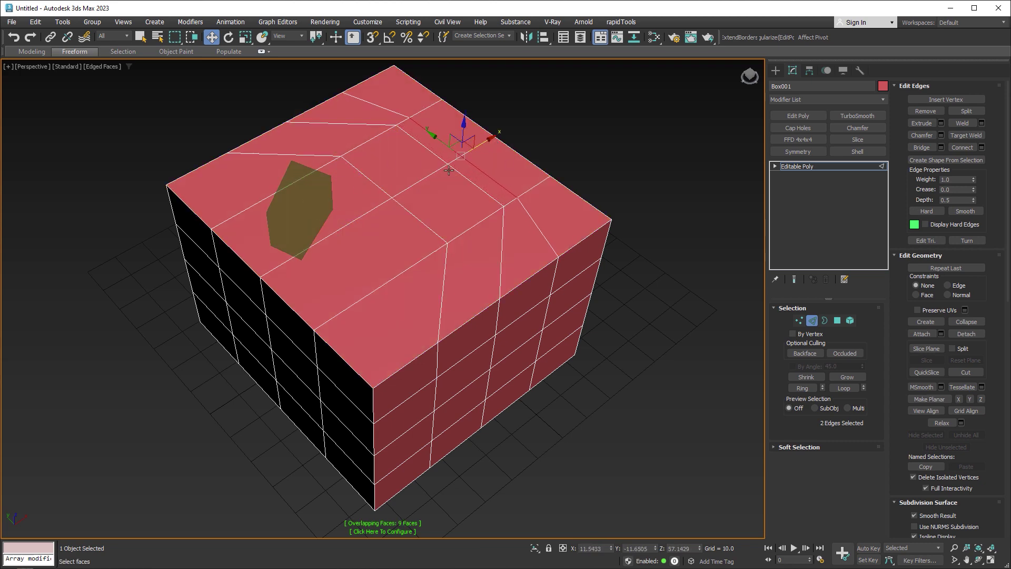
middle_click_drag(368, 282, 476, 241, "alt")
left_click(524, 308)
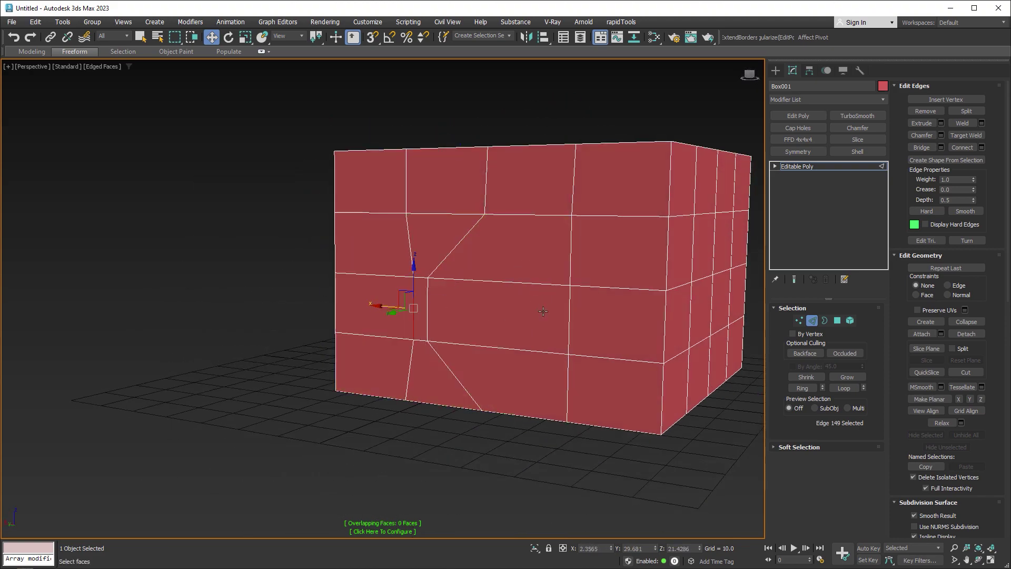
mouse_move(506, 314)
middle_mouse_down("alt")
mouse_move(538, 279)
mouse_move(476, 438)
middle_mouse_up("alt")
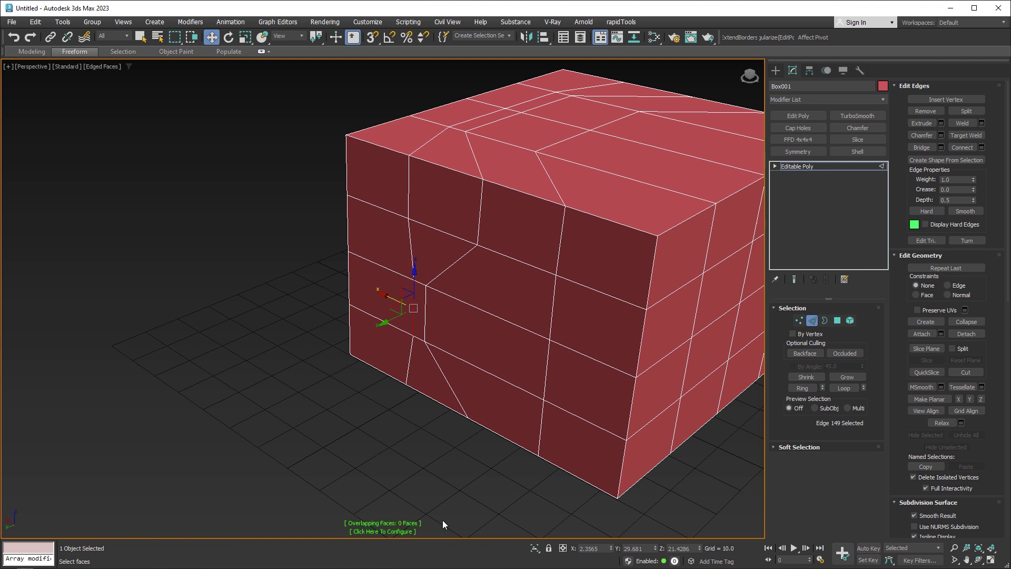
left_click(395, 532)
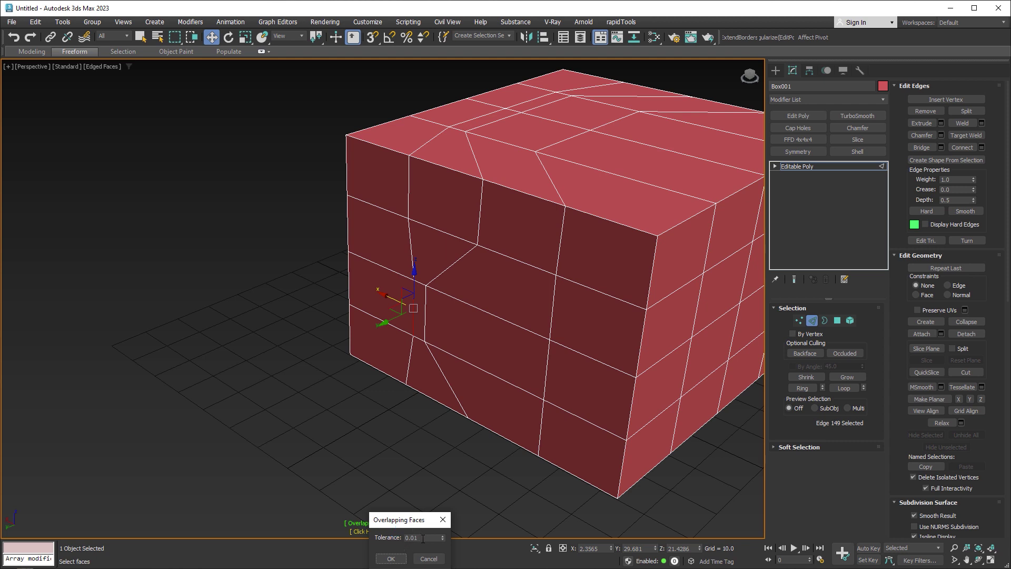
left_click(395, 559)
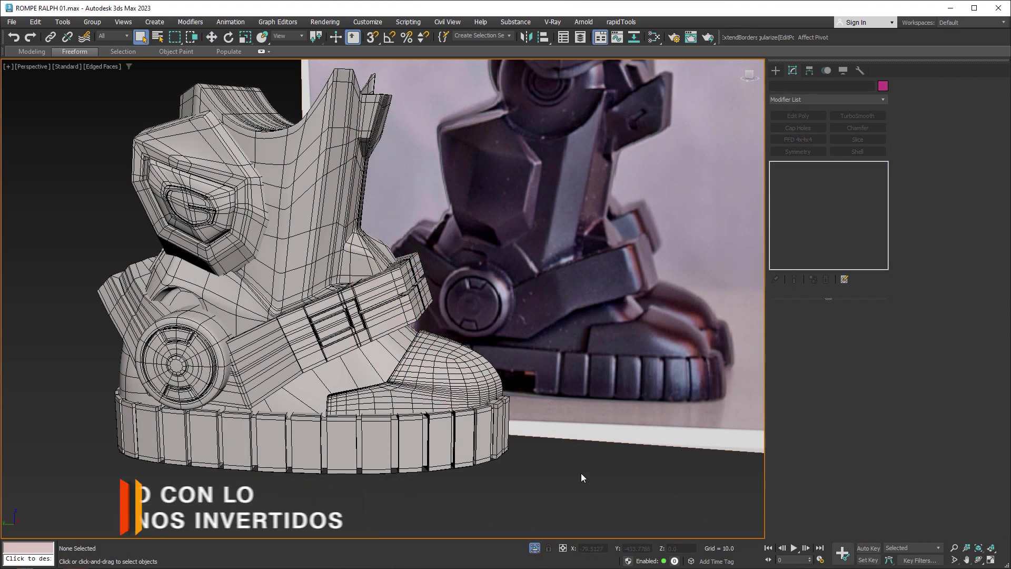
Select the 746-polygon strap band on Talon, then return to object level.
left_click(381, 294)
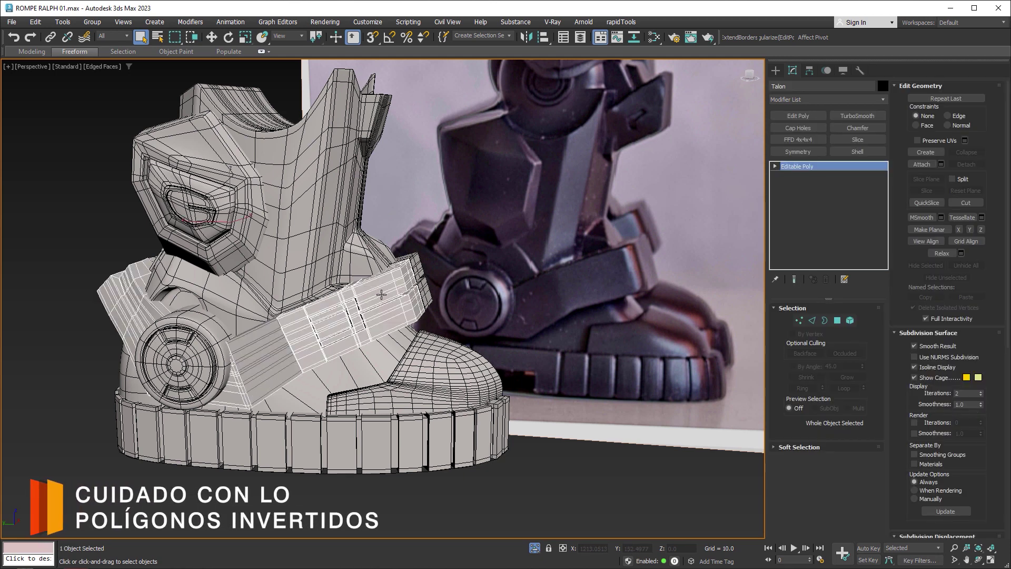
left_click(837, 320)
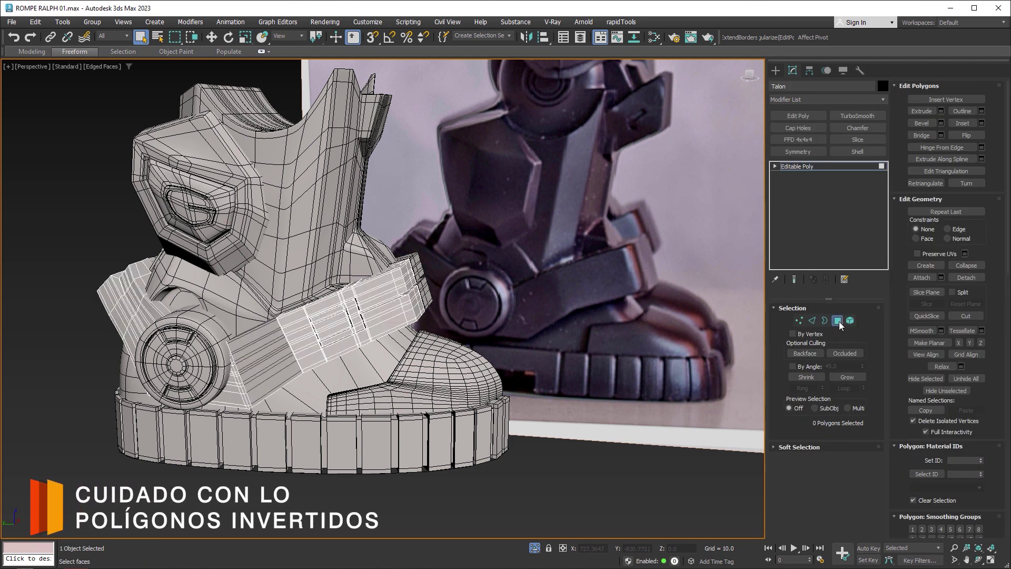
left_click_drag(544, 496, 305, 322)
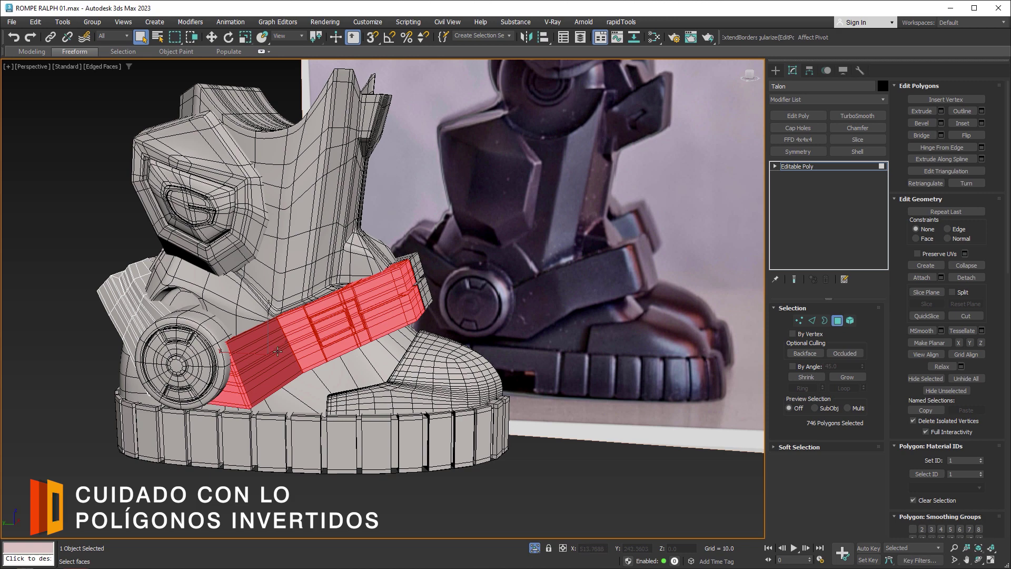
middle_click_drag(304, 332, 305, 365, "alt")
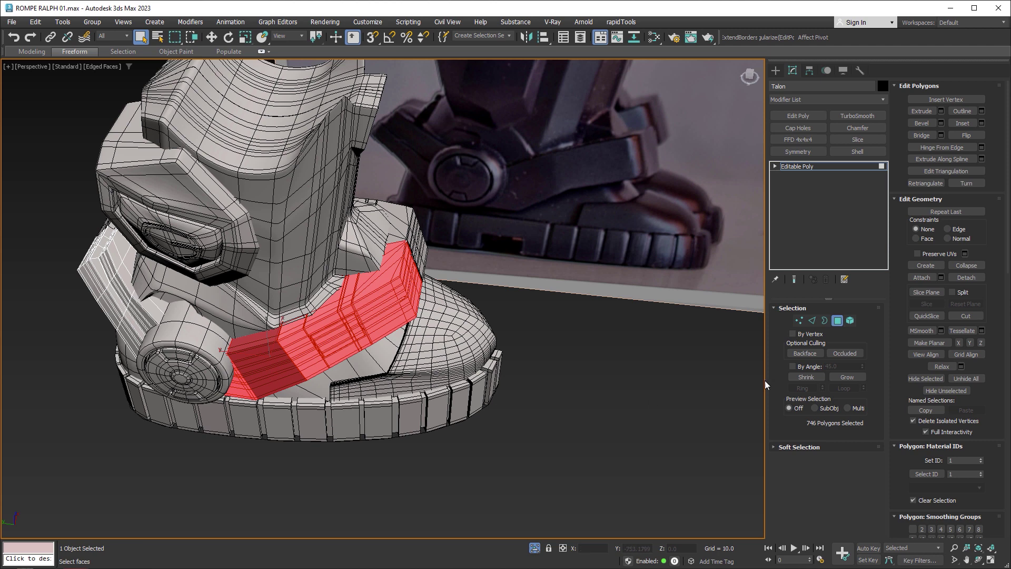
left_click(838, 321)
left_click(826, 100)
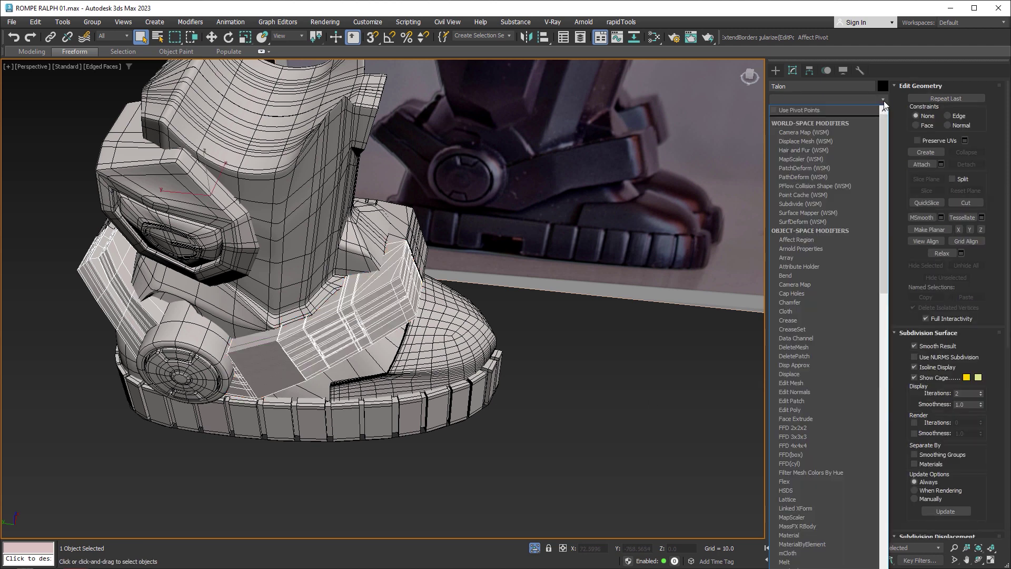
left_click_drag(883, 131, 890, 447)
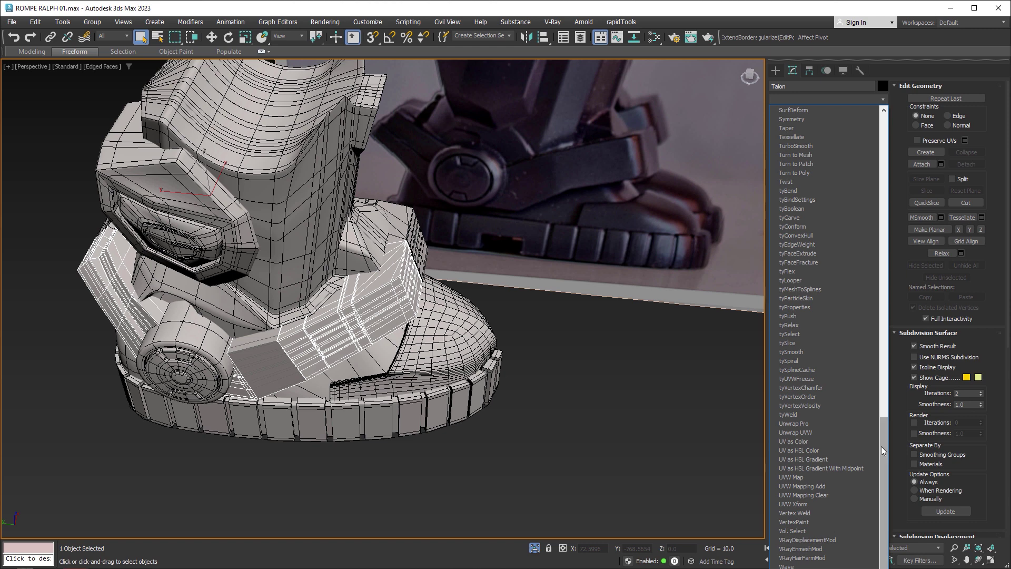
left_click(817, 423)
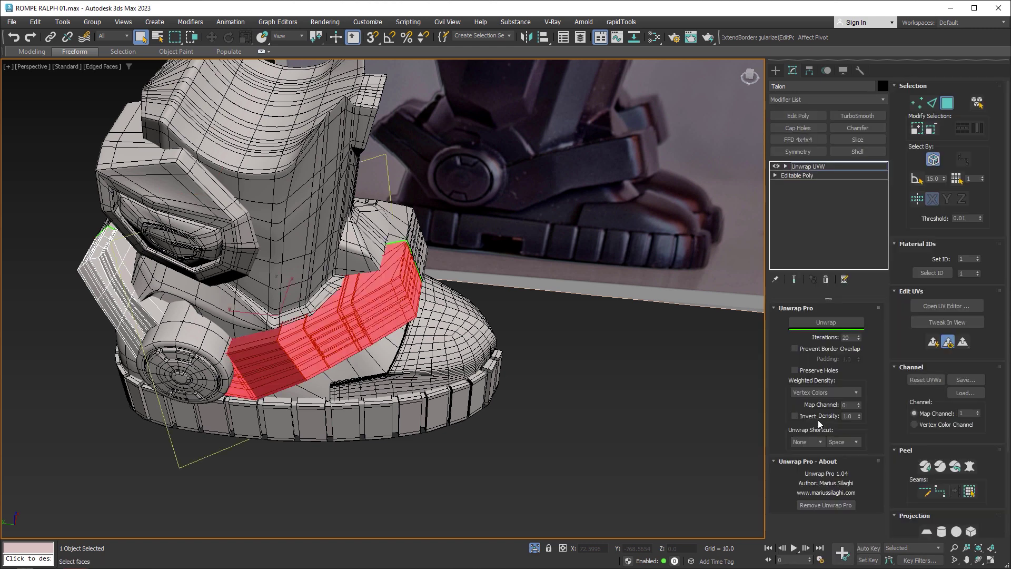
left_click(930, 306)
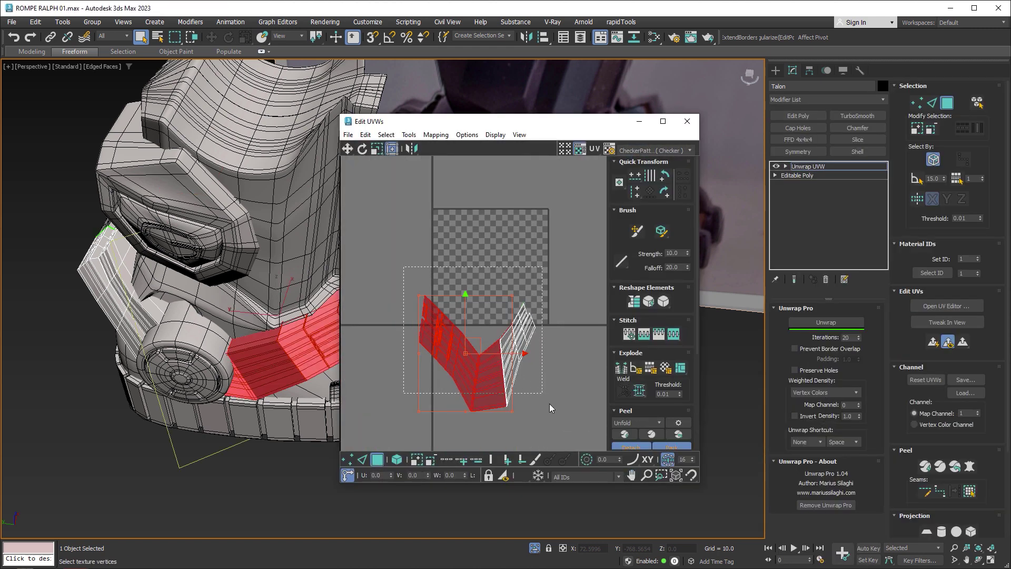
left_click(532, 347, "ctrl")
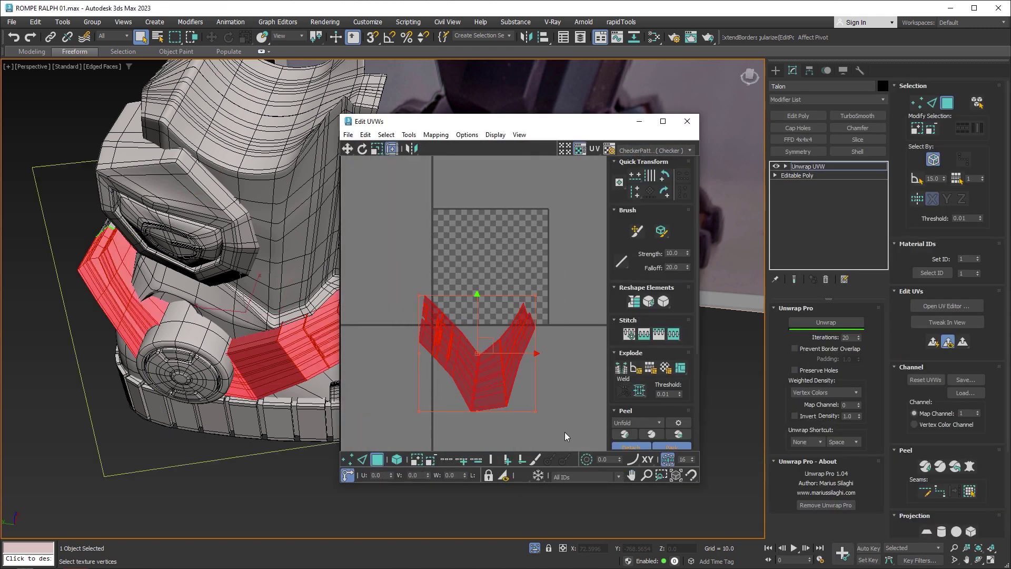
left_click(844, 322)
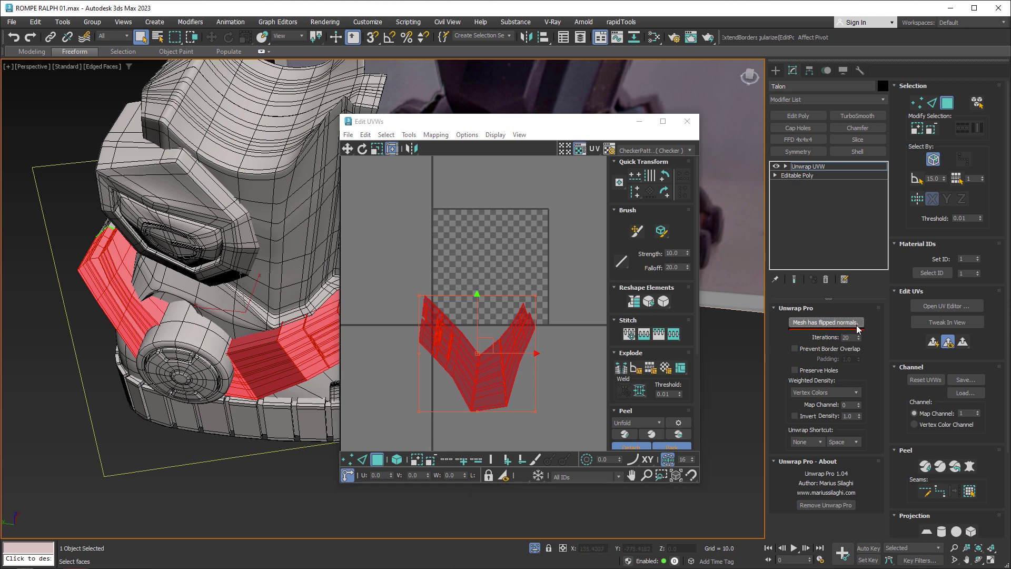
left_click(686, 121)
left_click(819, 167)
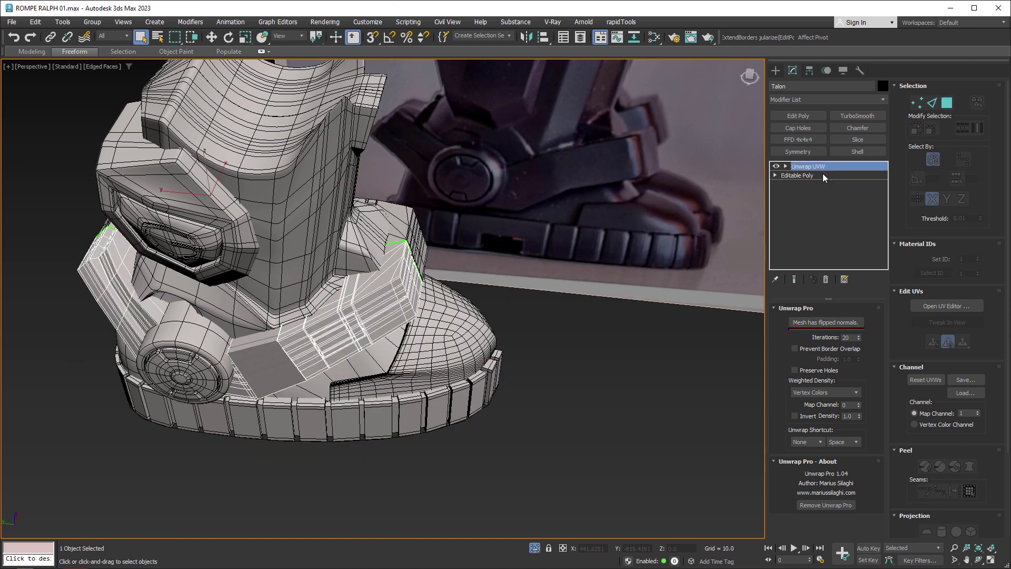
left_click(825, 280)
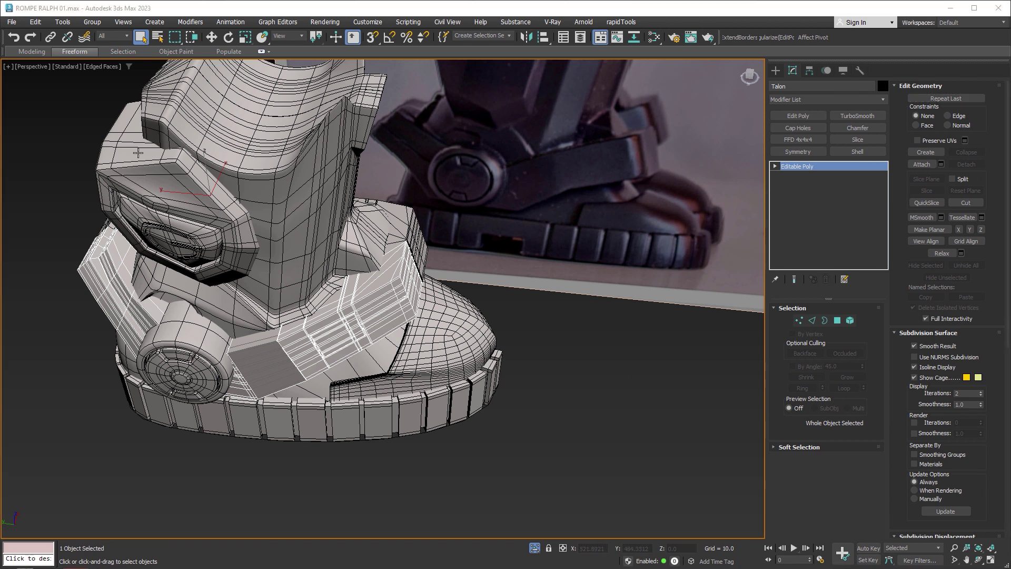
Turn on the xView Face Orientation display and orbit closer to the boot's front.
left_click(9, 70)
mouse_move(71, 171)
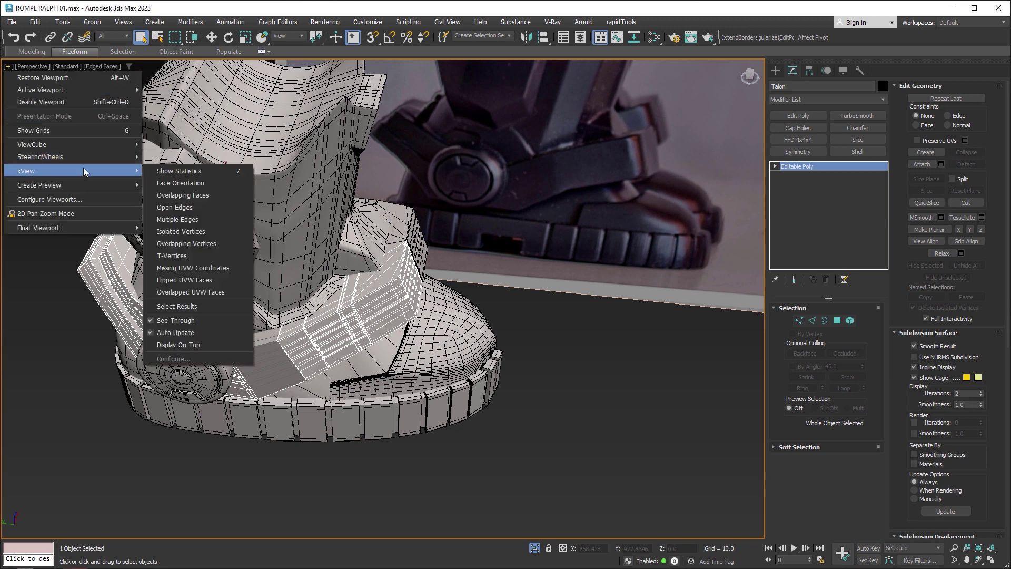
left_click(215, 184)
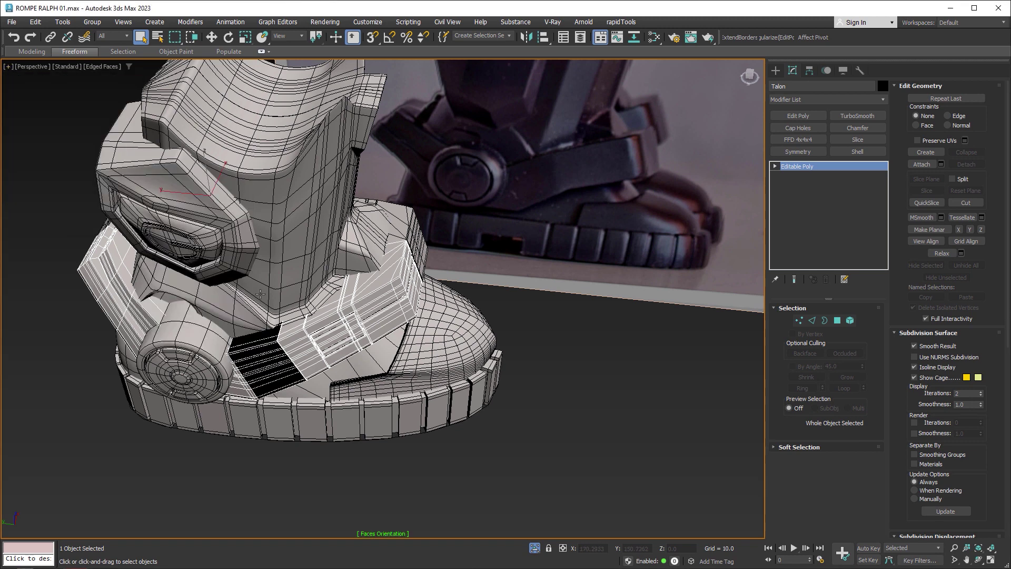
mouse_move(274, 352)
middle_mouse_down("alt")
mouse_move(270, 321)
mouse_move(268, 337)
middle_mouse_up("alt")
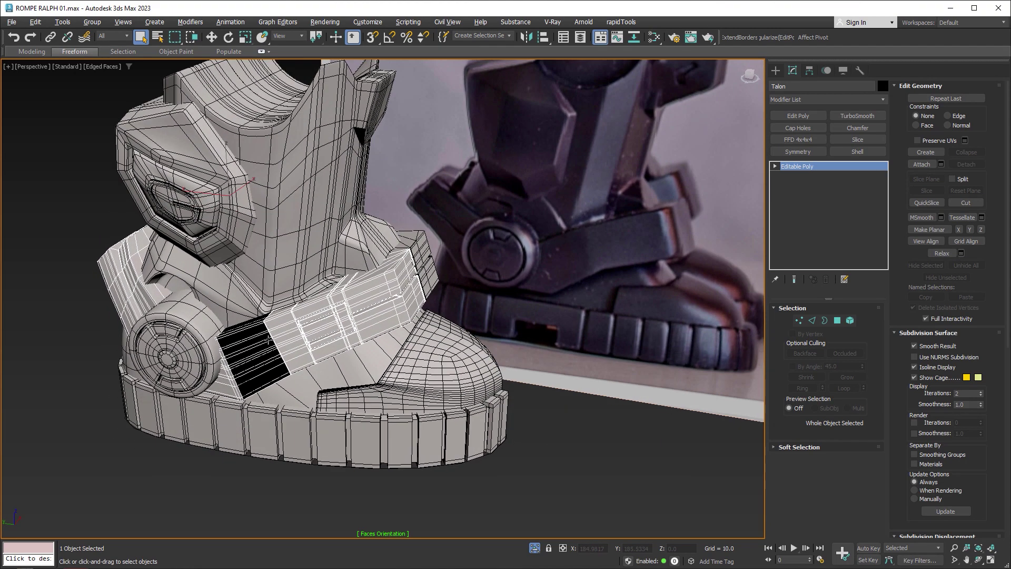
Select the 21 dark reversed strap polygons and flip them to face outward.
key("4")
left_click(252, 336)
left_click(253, 337, "ctrl")
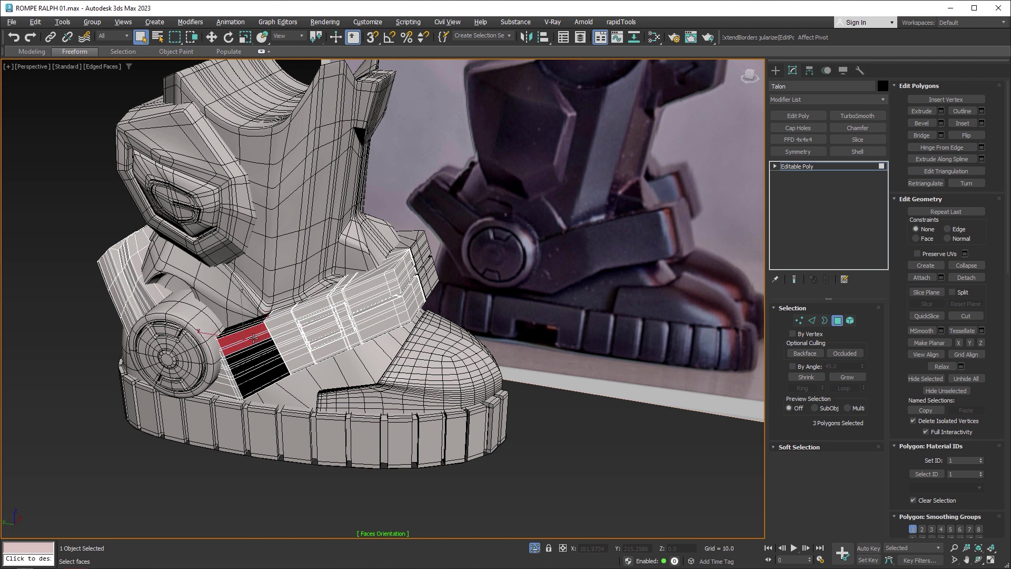
left_click(255, 328, "ctrl")
left_click(253, 322, "ctrl")
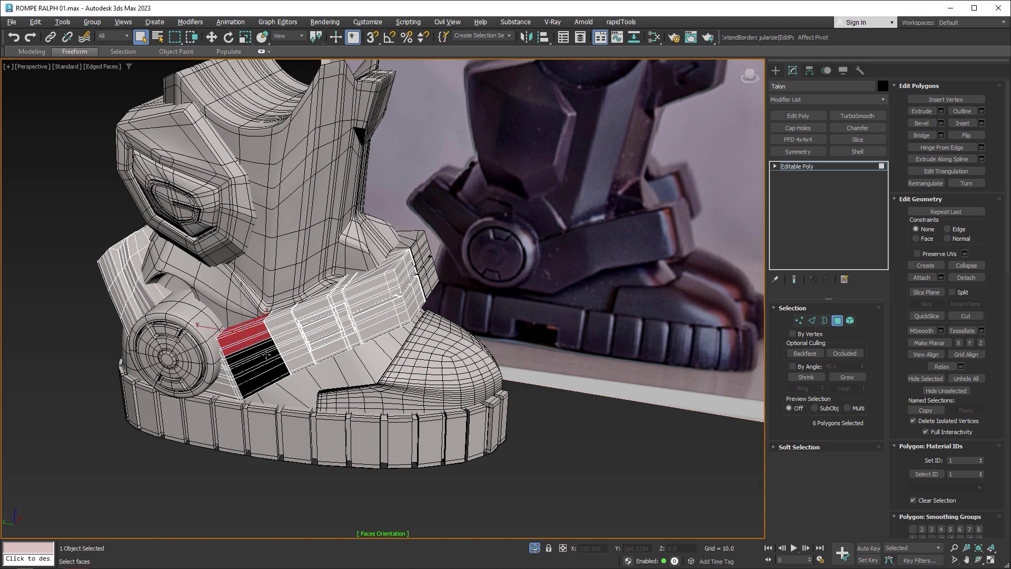
left_click(265, 351, "ctrl")
left_click(262, 352, "ctrl")
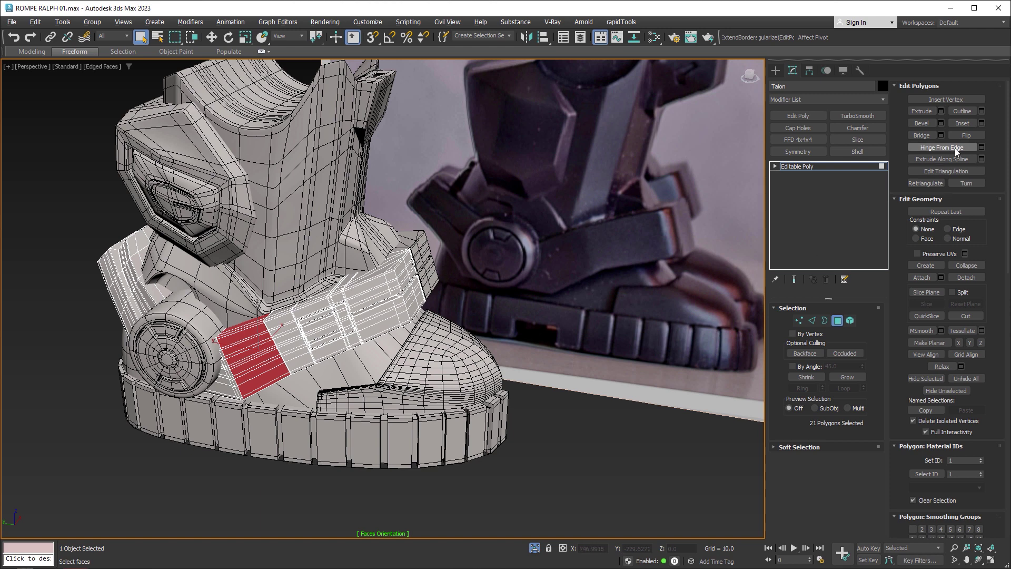
left_click(970, 137)
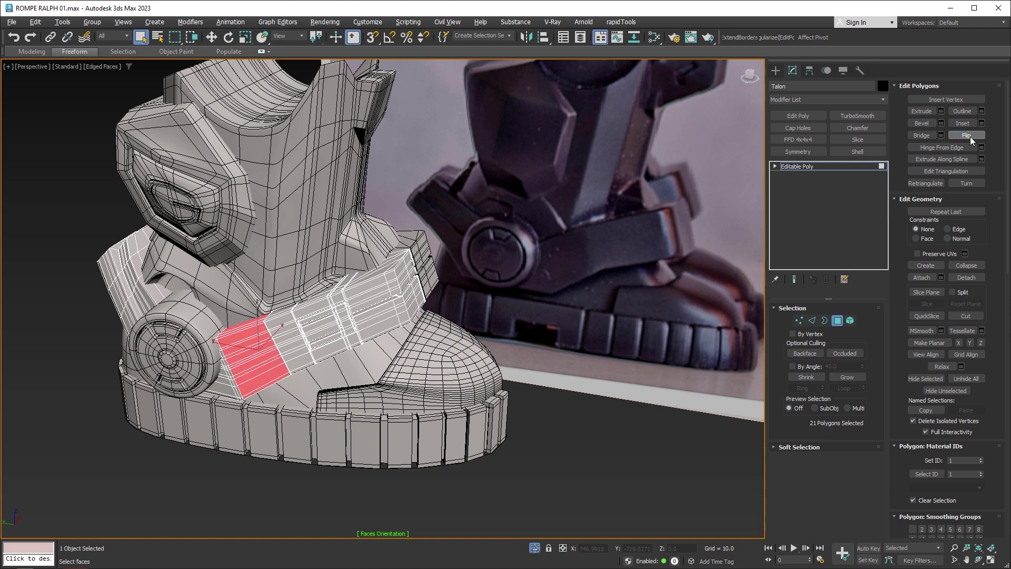
left_click(837, 321)
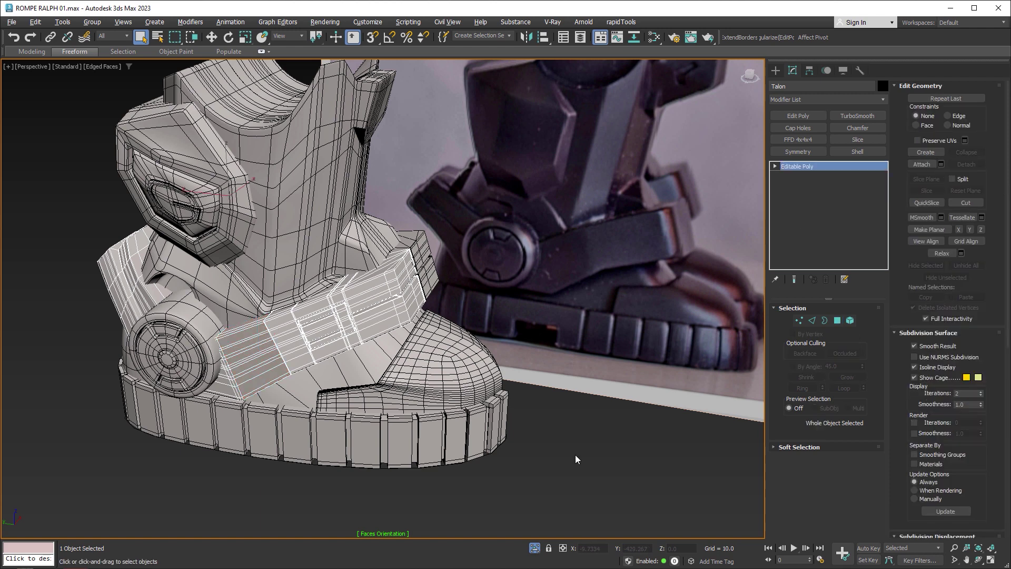